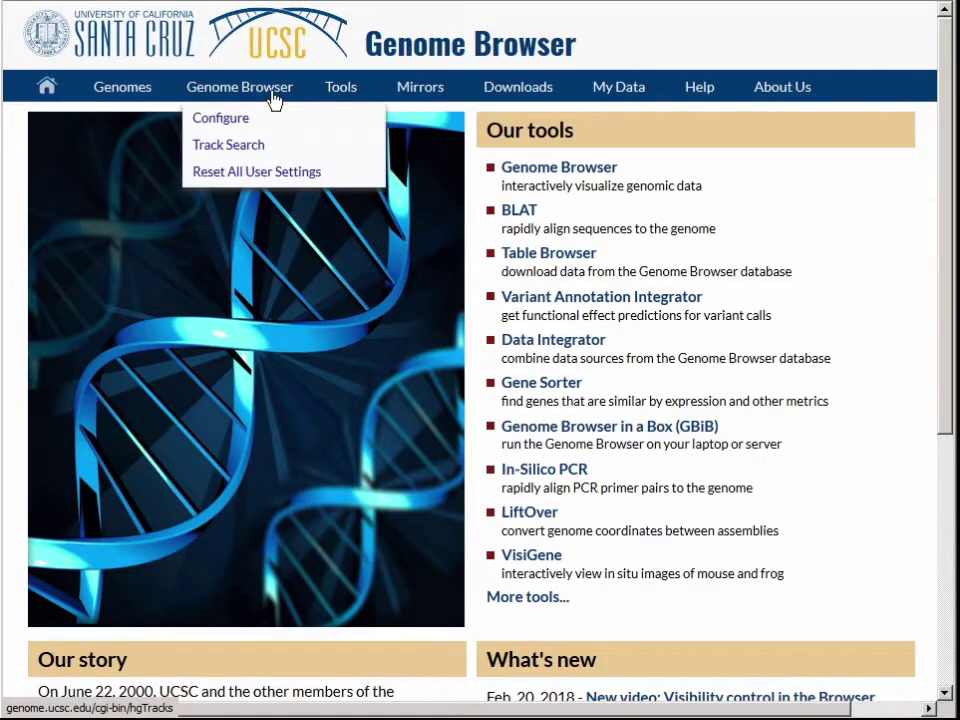
# Reset all user settings to defaults, which loads the Gateway with the GRCh38/hg38 assembly
pyautogui.click(305, 175)
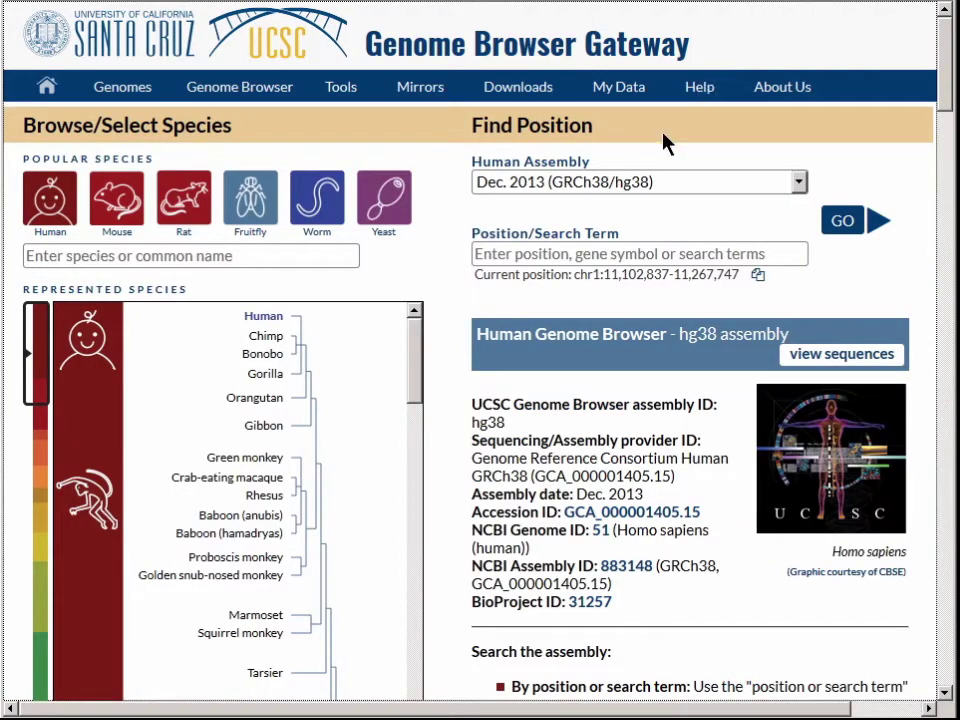
# Switch the human assembly from hg38 to Feb. 2009 (GRCh37/hg19)
pyautogui.click(683, 192)
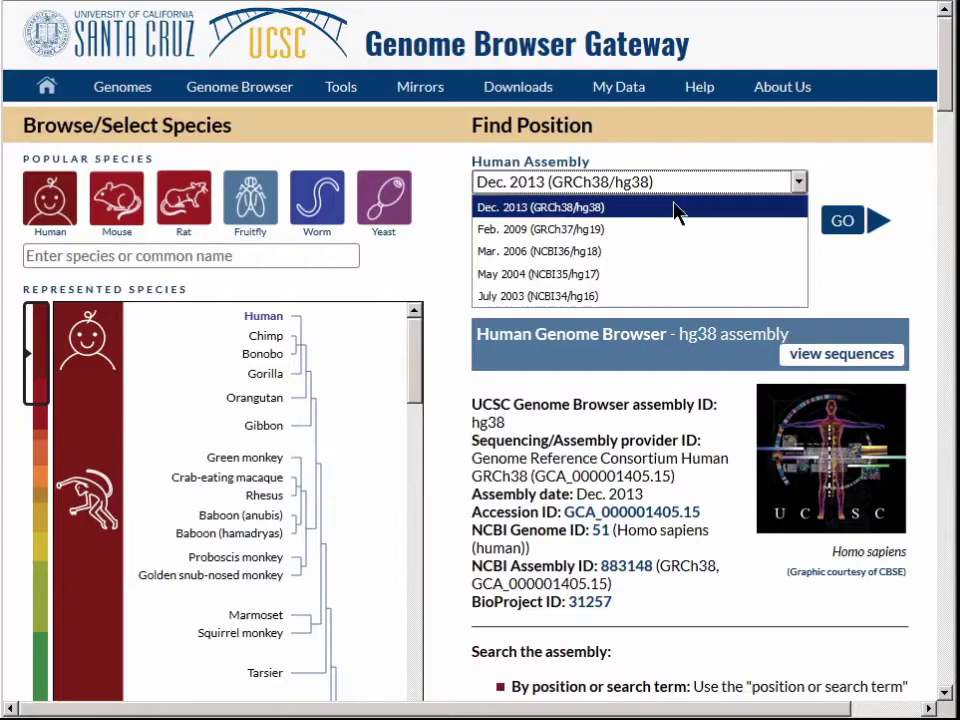
pyautogui.click(671, 244)
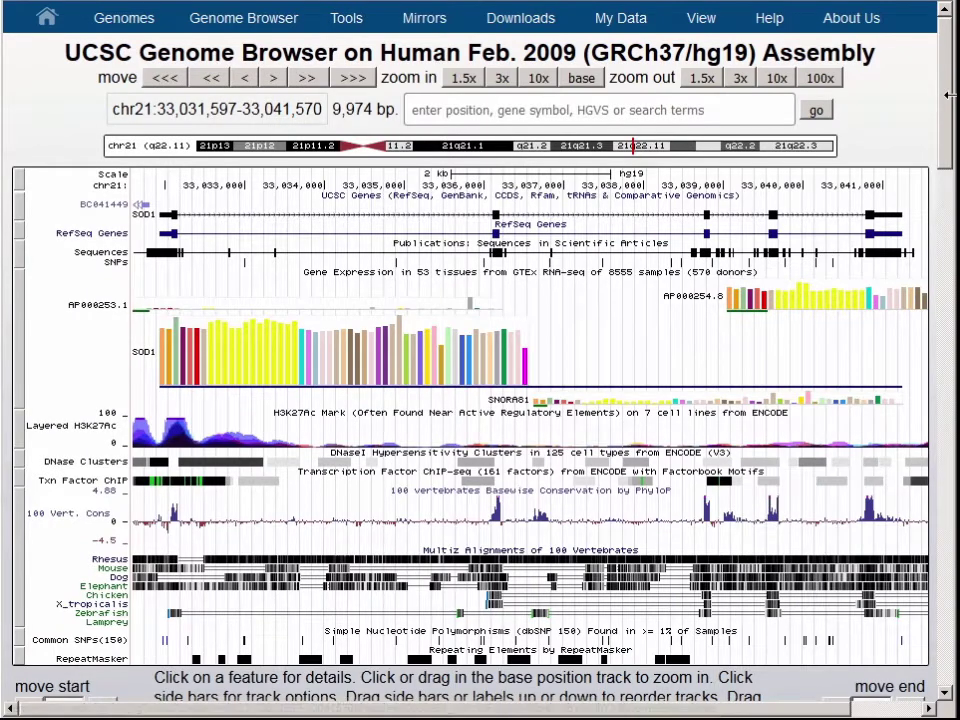
# Hide all tracks, then set UCSC Genes to pack and GTEx Gene to full
pyautogui.moveTo(945, 90); pyautogui.dragTo(947, 150)
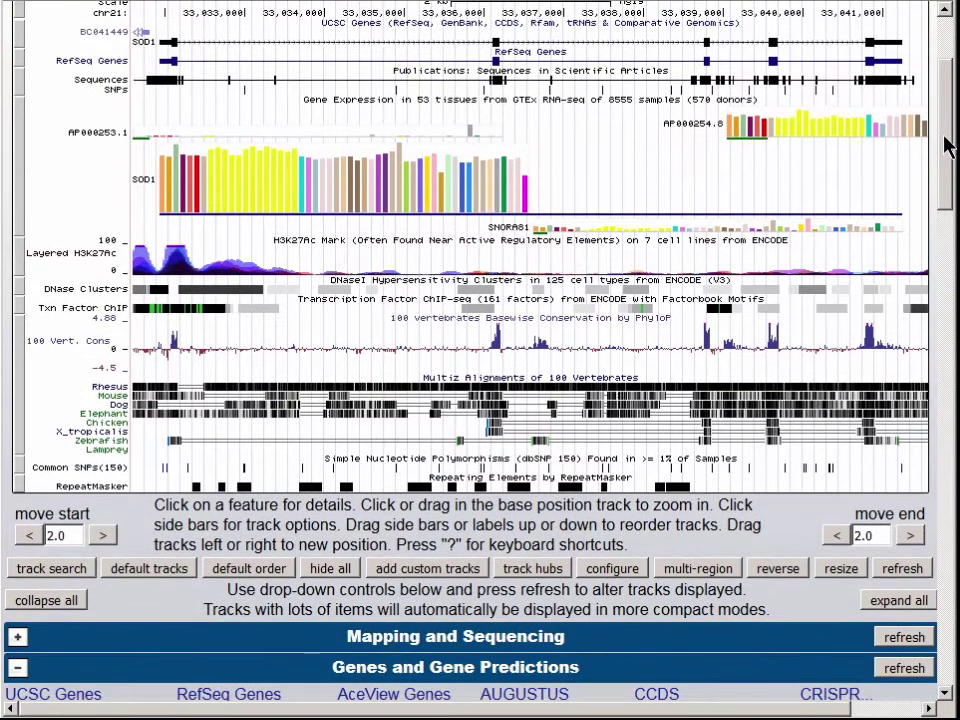
pyautogui.click(342, 569)
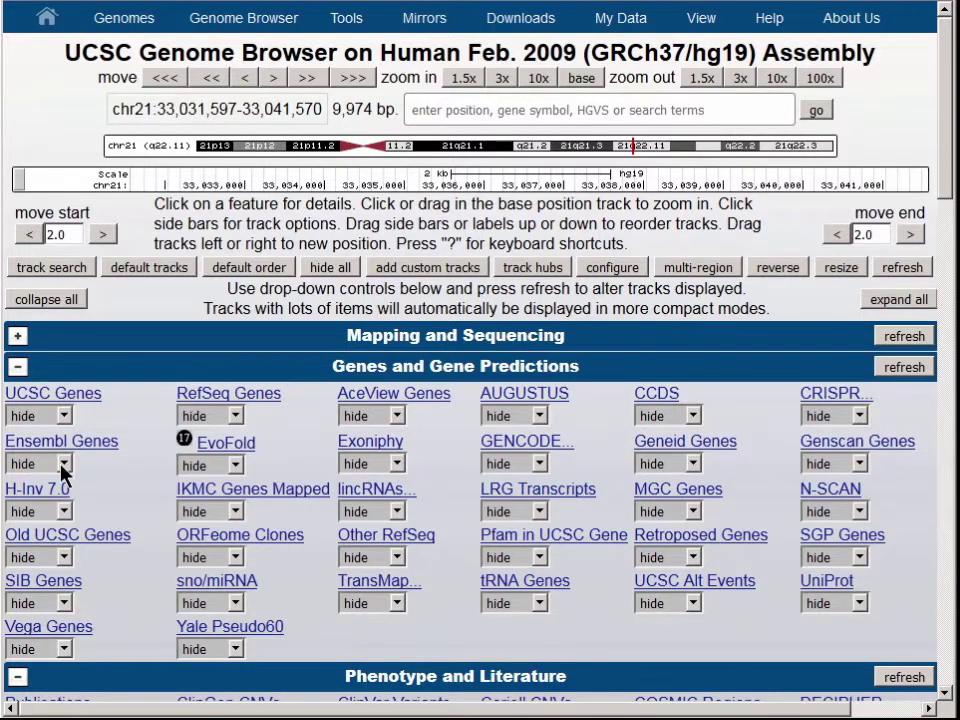
pyautogui.click(64, 416)
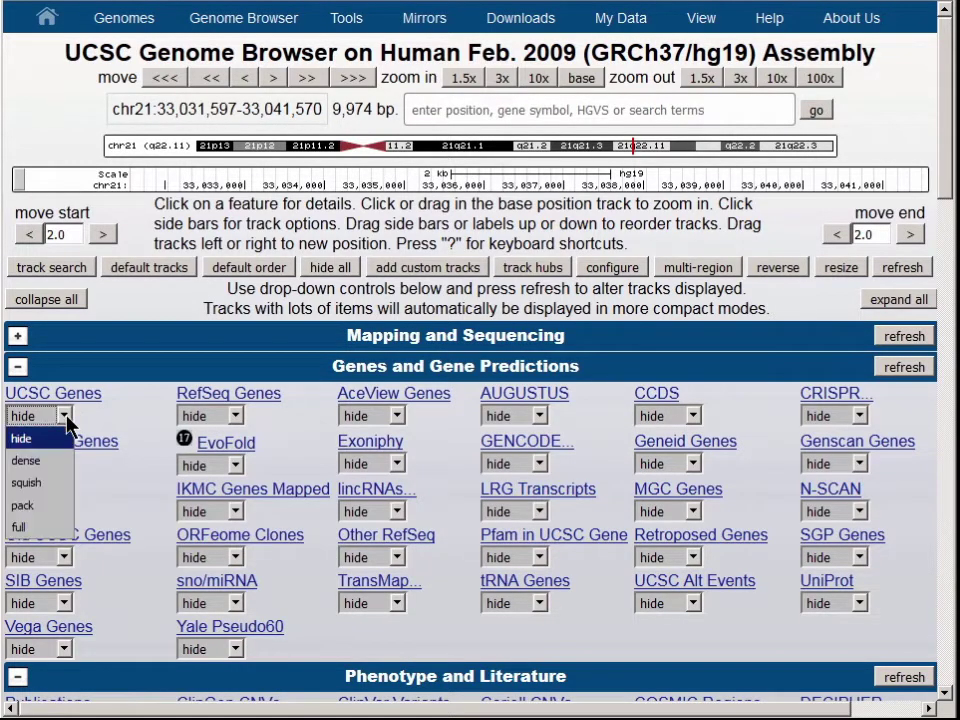
pyautogui.click(60, 508)
pyautogui.moveTo(945, 60); pyautogui.dragTo(943, 253)
pyautogui.scroll(-2, 411, 347)
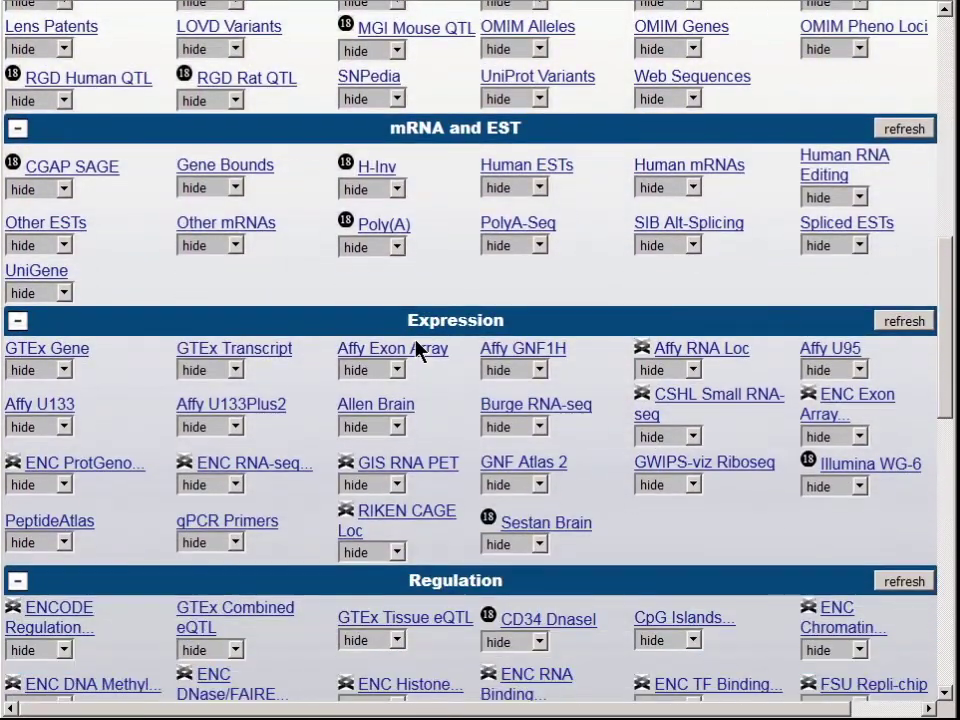
pyautogui.click(64, 370)
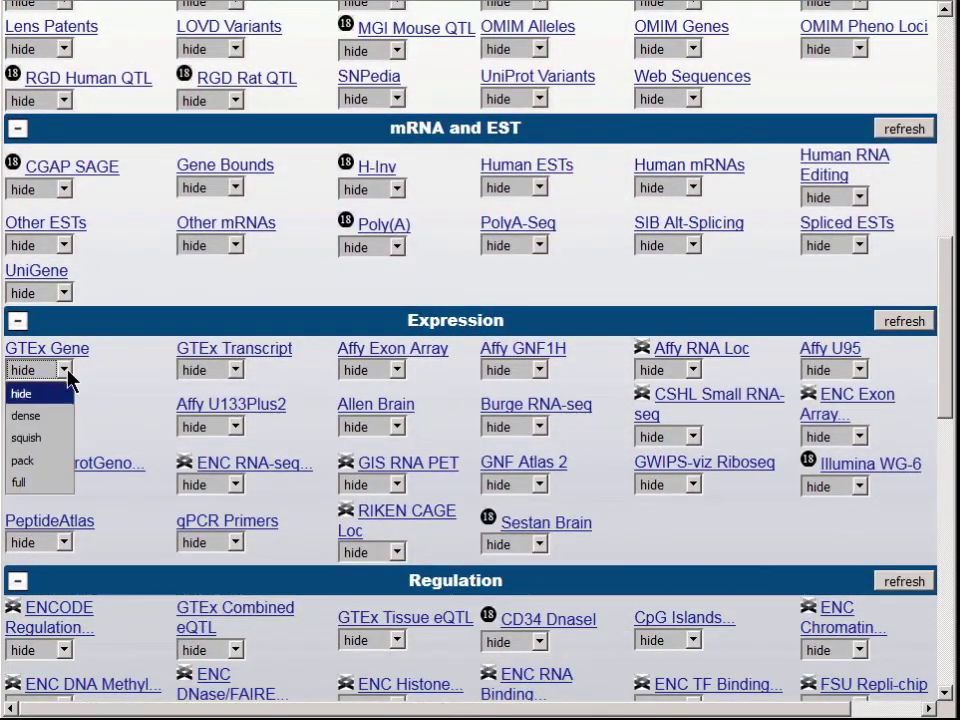
pyautogui.click(56, 481)
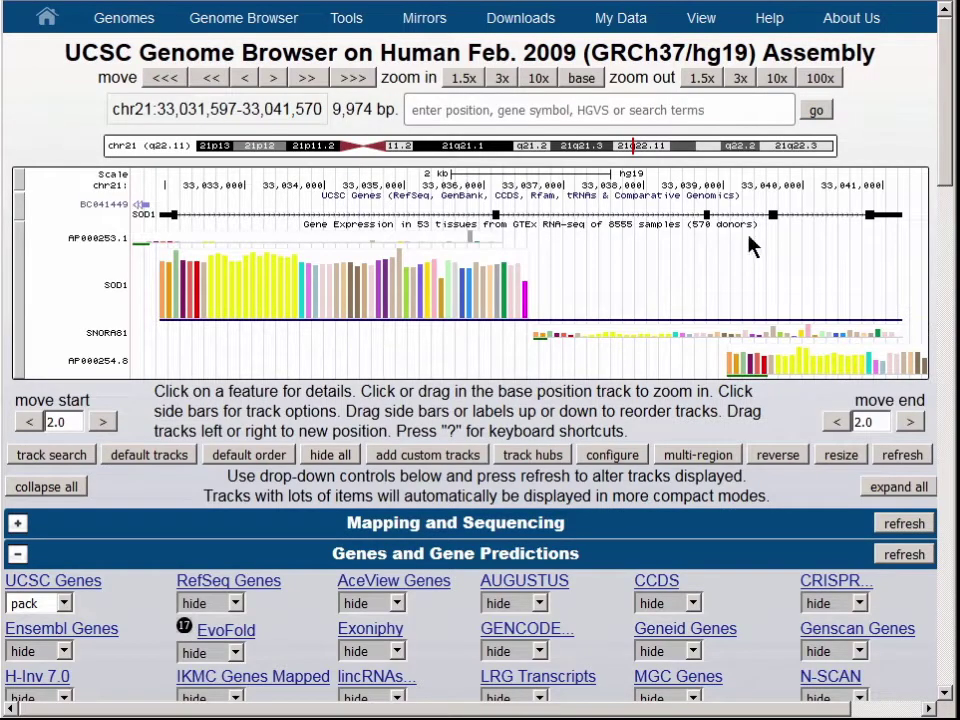
# Search 'HBB Lys17Glu' to jump to chr11:5,248,196-5,248,208 and review the mismatch warning
pyautogui.click(730, 113)
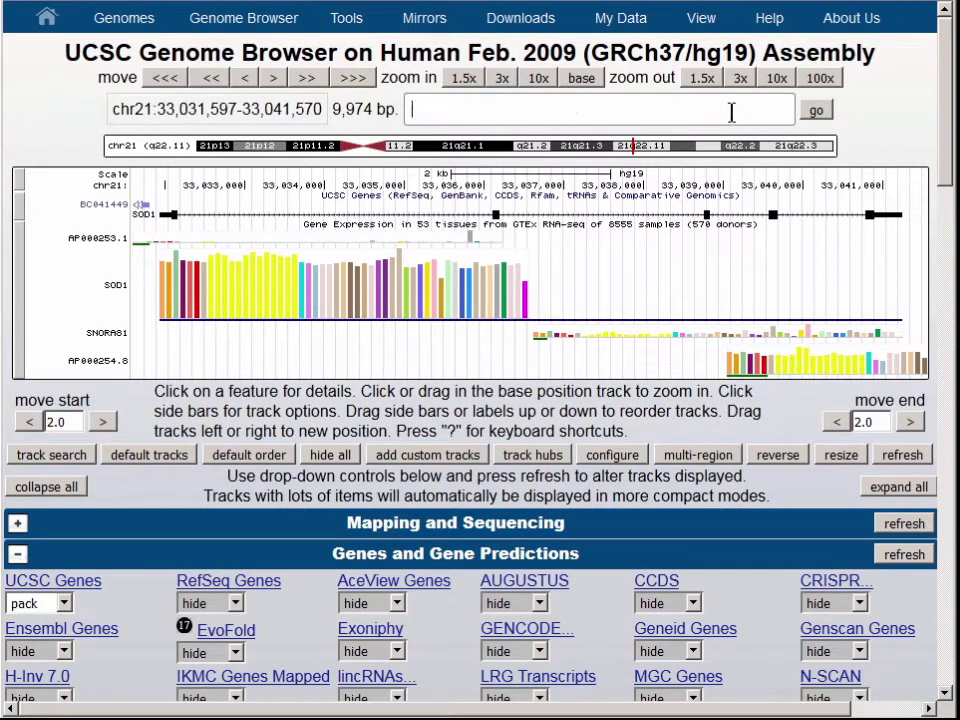
pyautogui.write('HBB Lys17Glu')
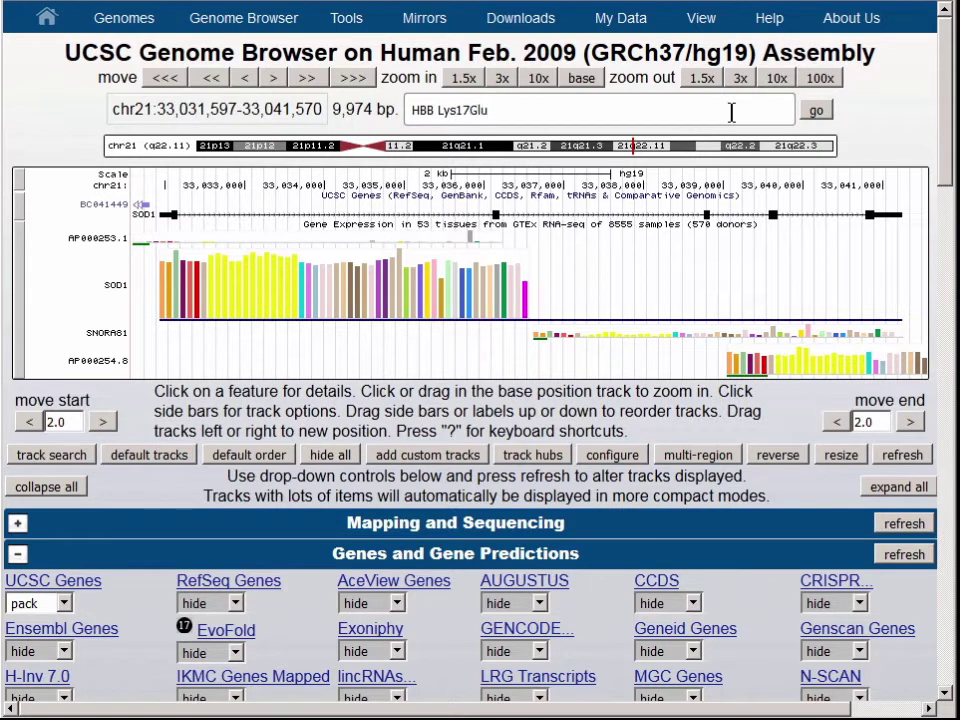
pyautogui.click(817, 112)
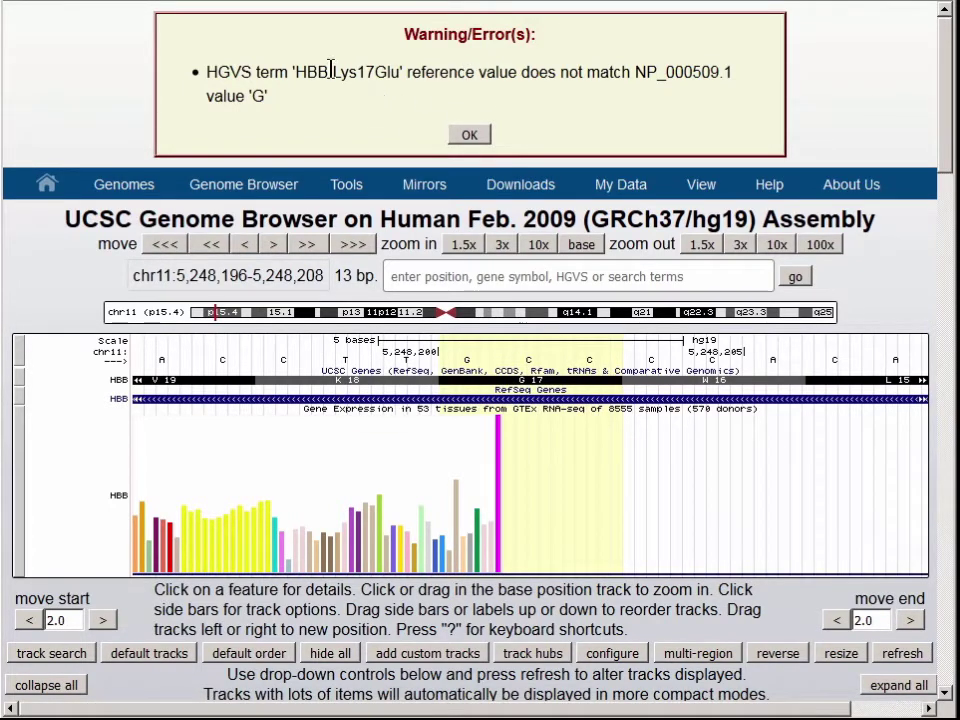
pyautogui.moveTo(331, 72); pyautogui.dragTo(406, 72)
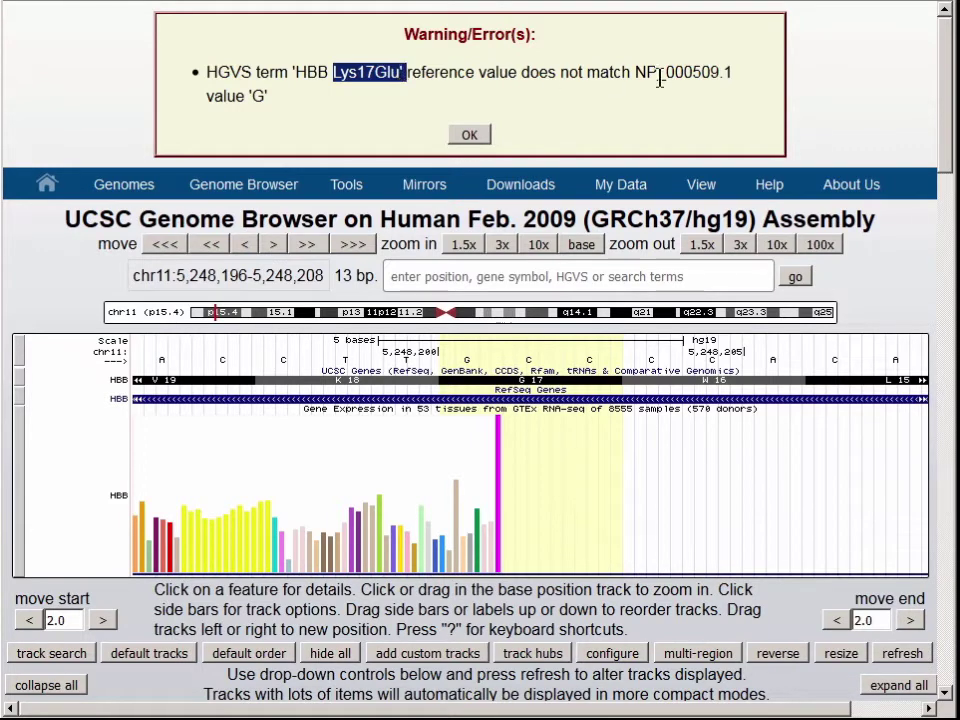
pyautogui.click(560, 99)
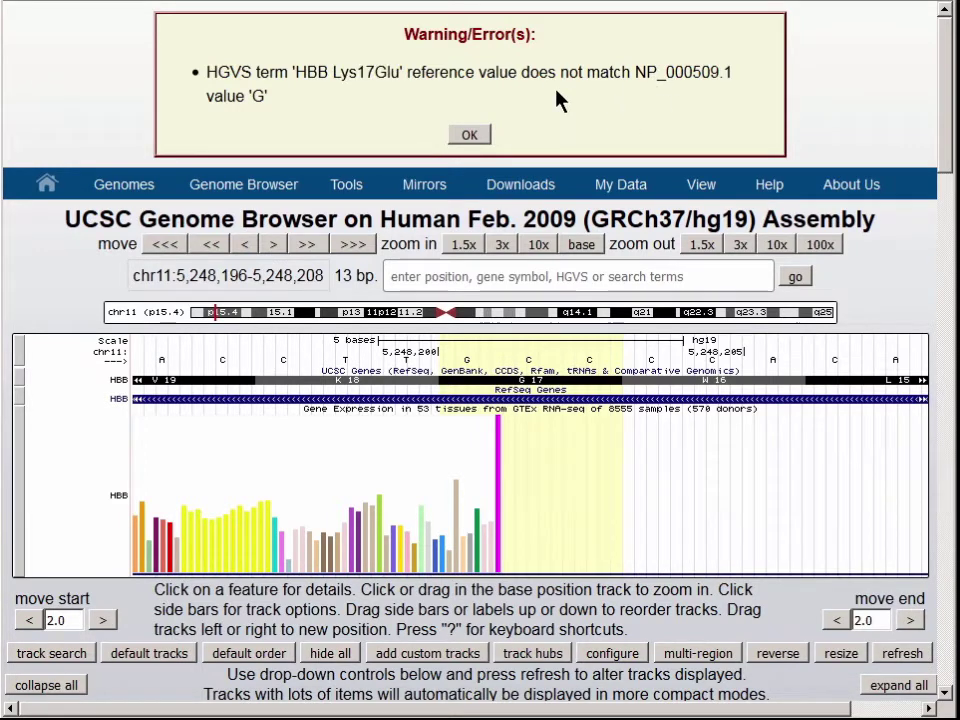
# Dismiss the warning, zoom out 100x, 10x and 1.5x, and pan to frame HBB and HBD
pyautogui.click(470, 135)
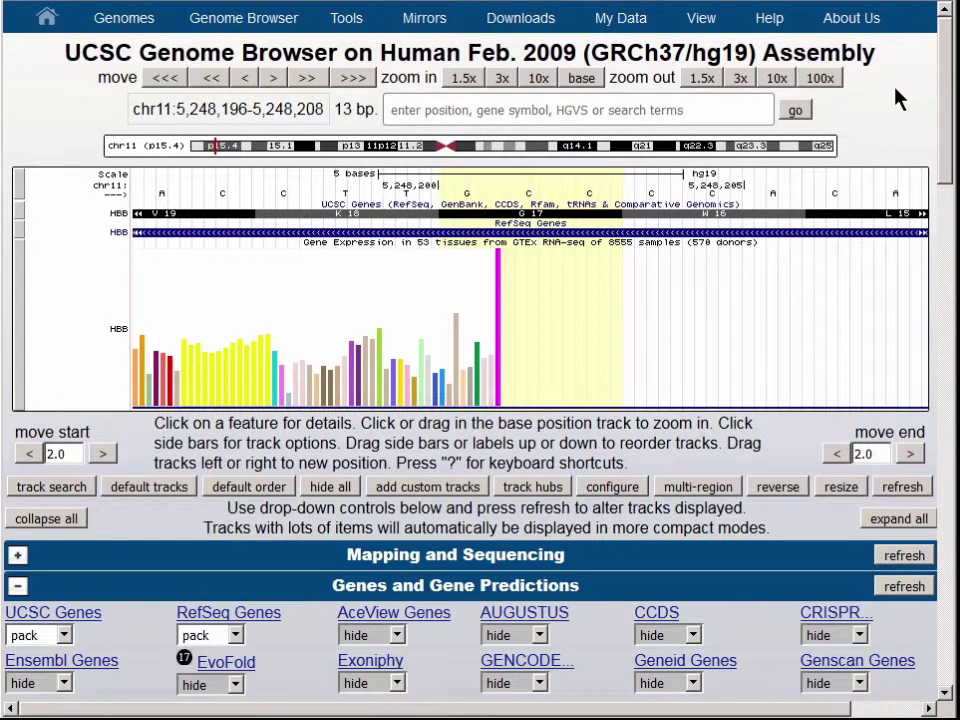
pyautogui.moveTo(500, 278)
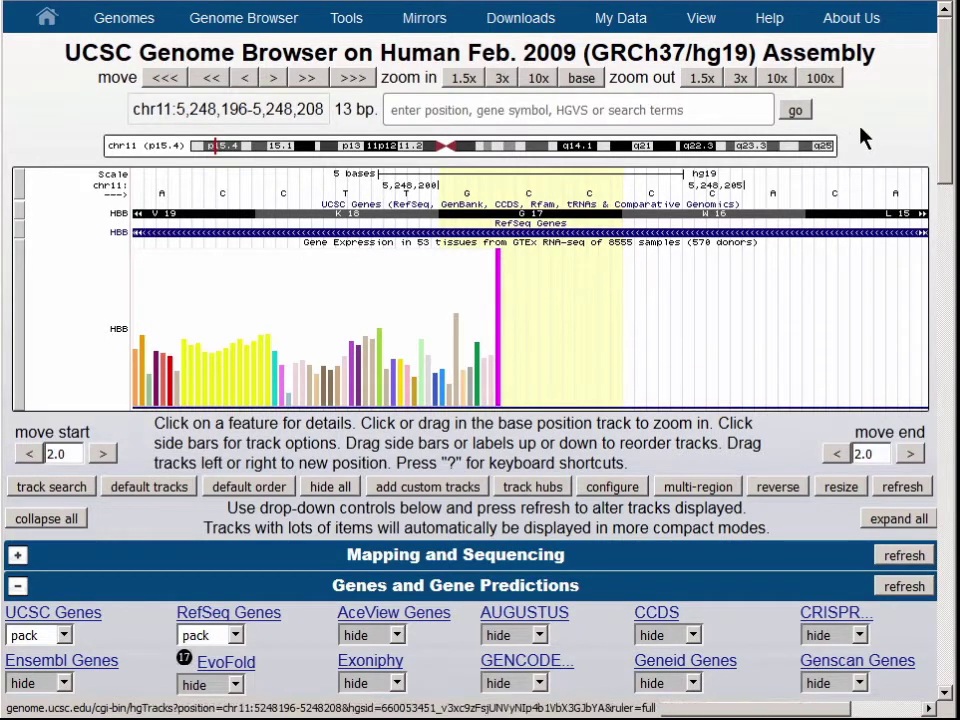
pyautogui.click(832, 84)
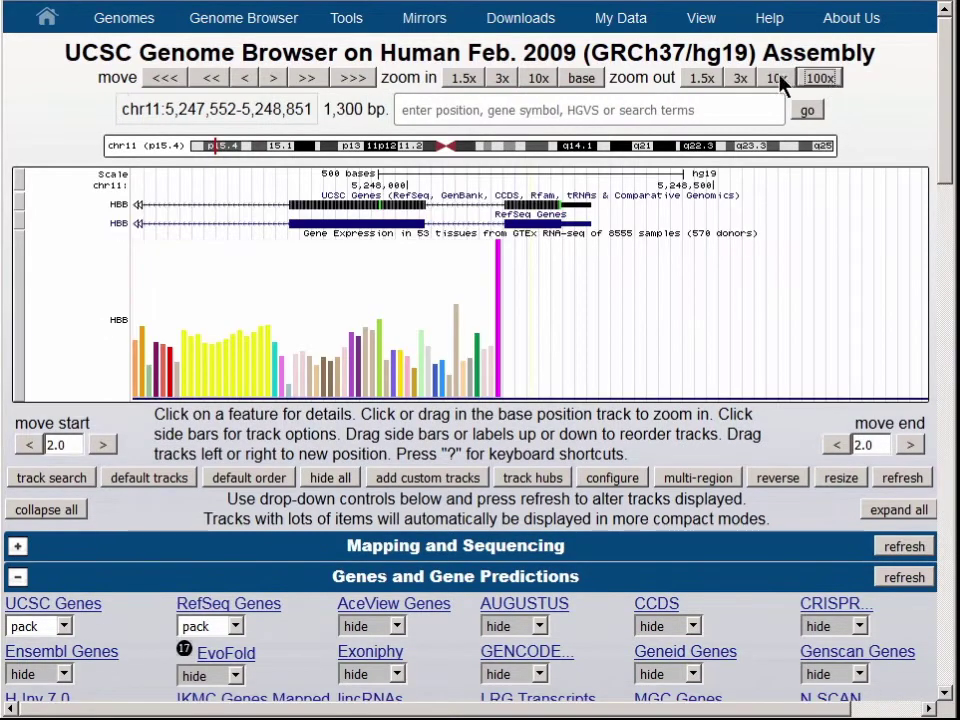
pyautogui.click(779, 82)
pyautogui.click(704, 79)
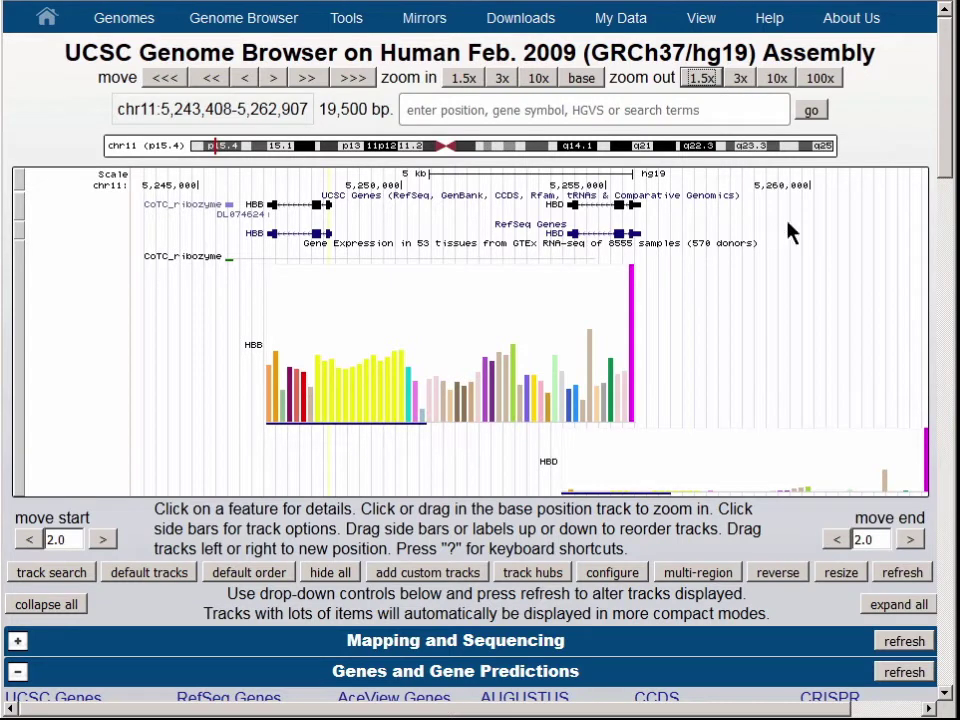
pyautogui.moveTo(826, 316); pyautogui.dragTo(700, 320)
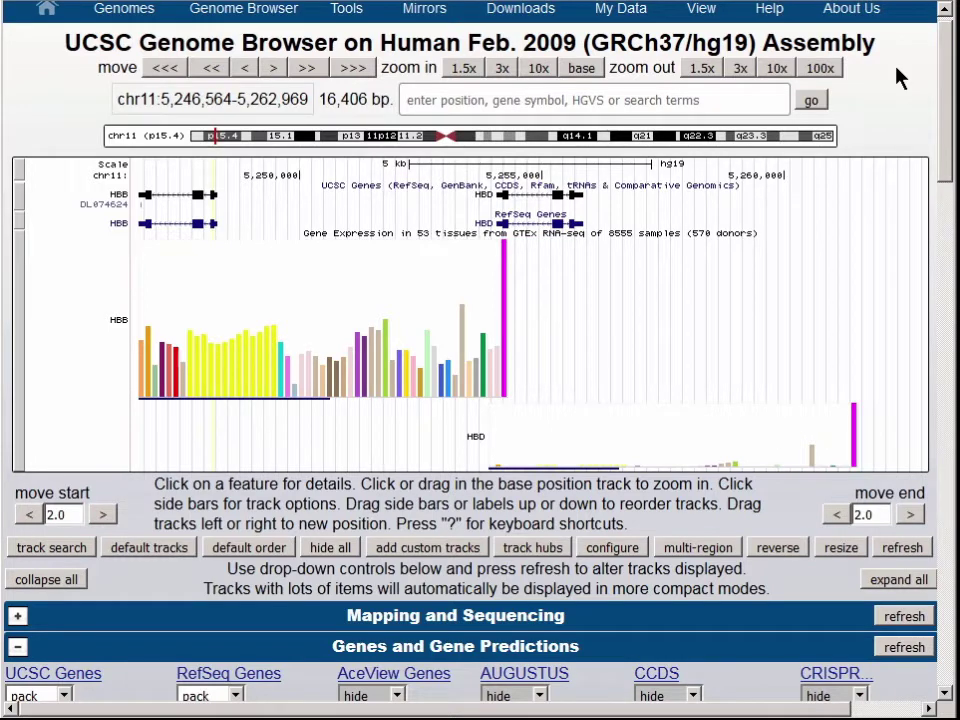
pyautogui.moveTo(757, 44)
pyautogui.moveTo(949, 90); pyautogui.dragTo(950, 70)
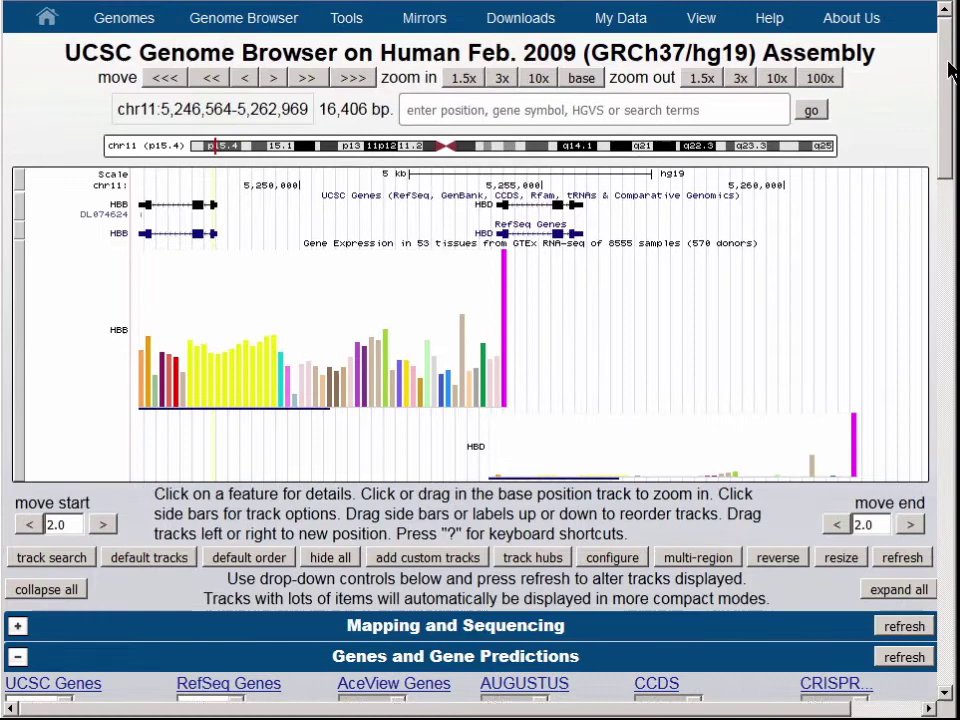
# Go to Session Management and open the new account sign-up form
pyautogui.moveTo(621, 18)
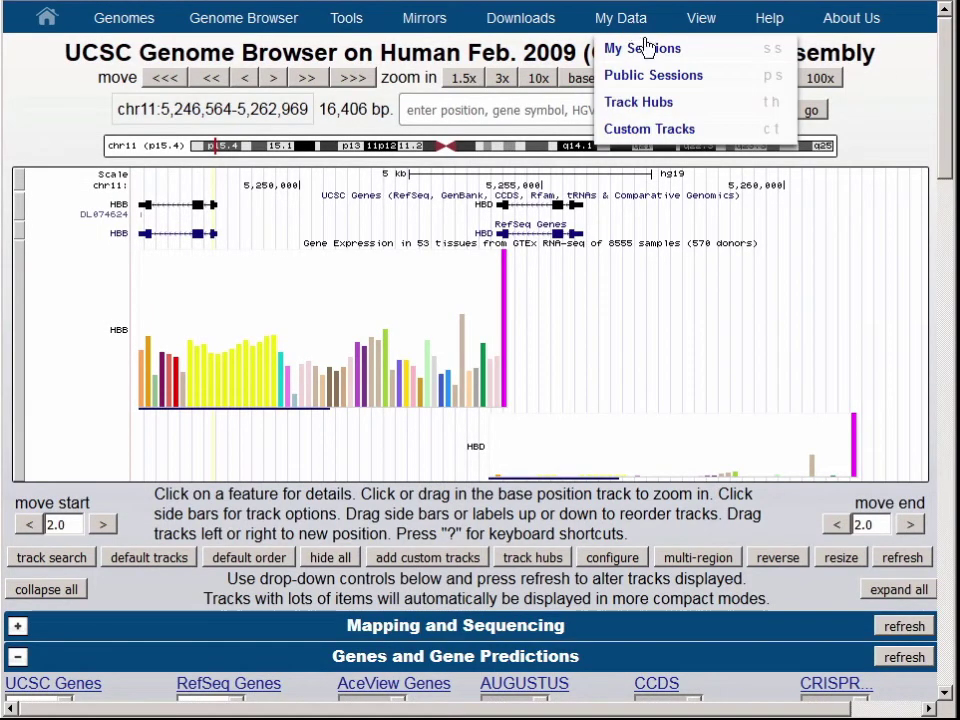
pyautogui.click(656, 49)
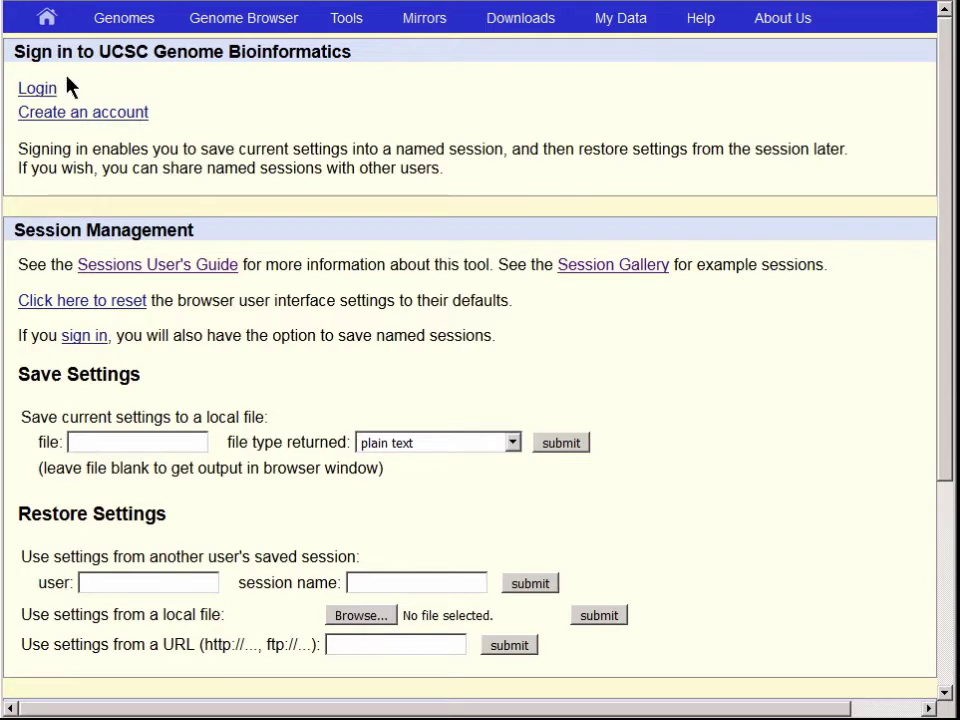
pyautogui.click(140, 116)
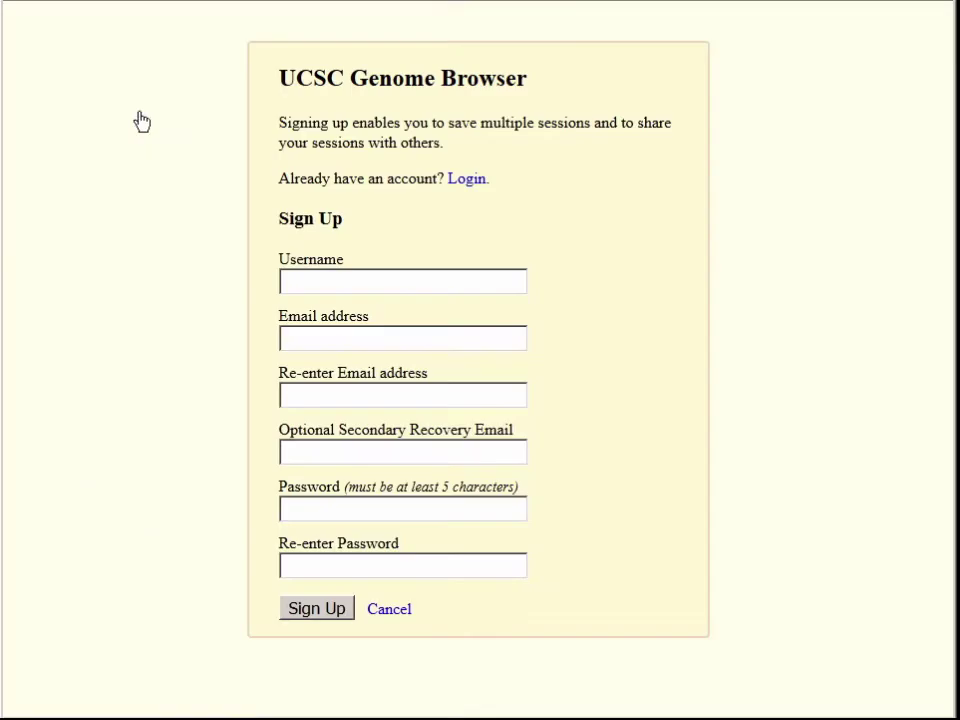
# Enter the username, e-mail address and matching password, then submit the sign-up
pyautogui.click(343, 286)
pyautogui.write('videoDemo1')
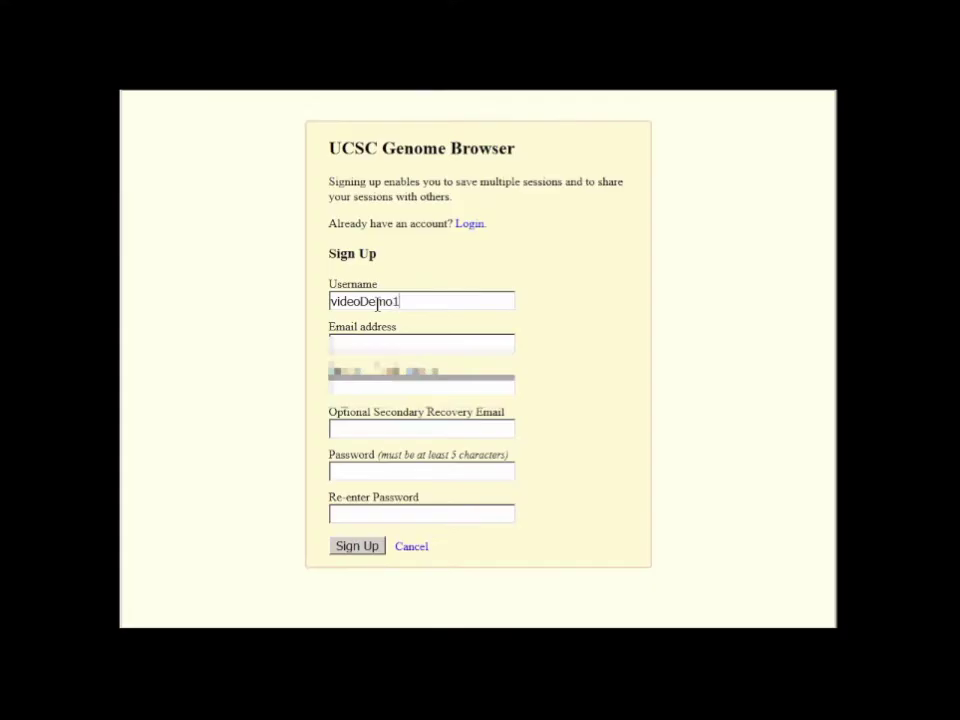
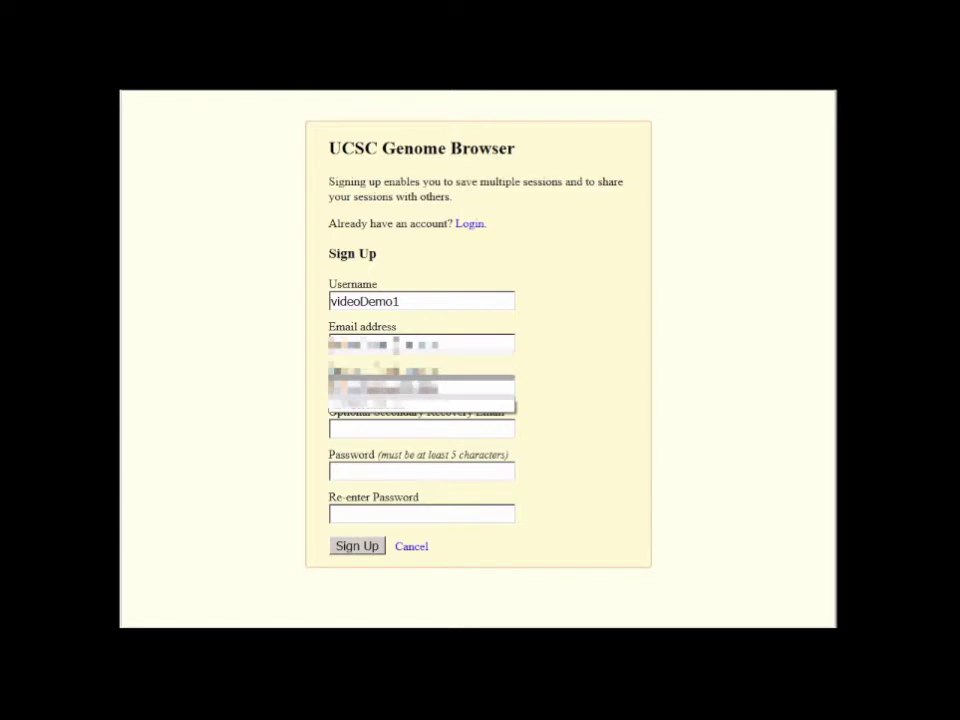
pyautogui.click(594, 390)
pyautogui.click(392, 427)
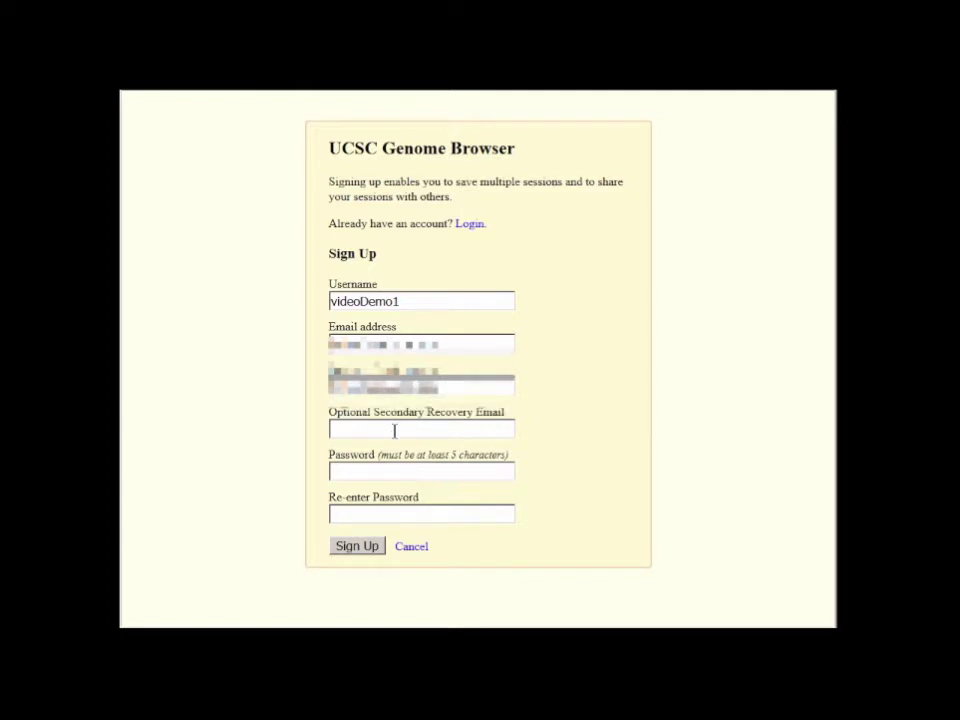
pyautogui.click(489, 471)
pyautogui.write('••••••••')
pyautogui.press('Tab')
pyautogui.write('••••••••')
pyautogui.click(370, 551)
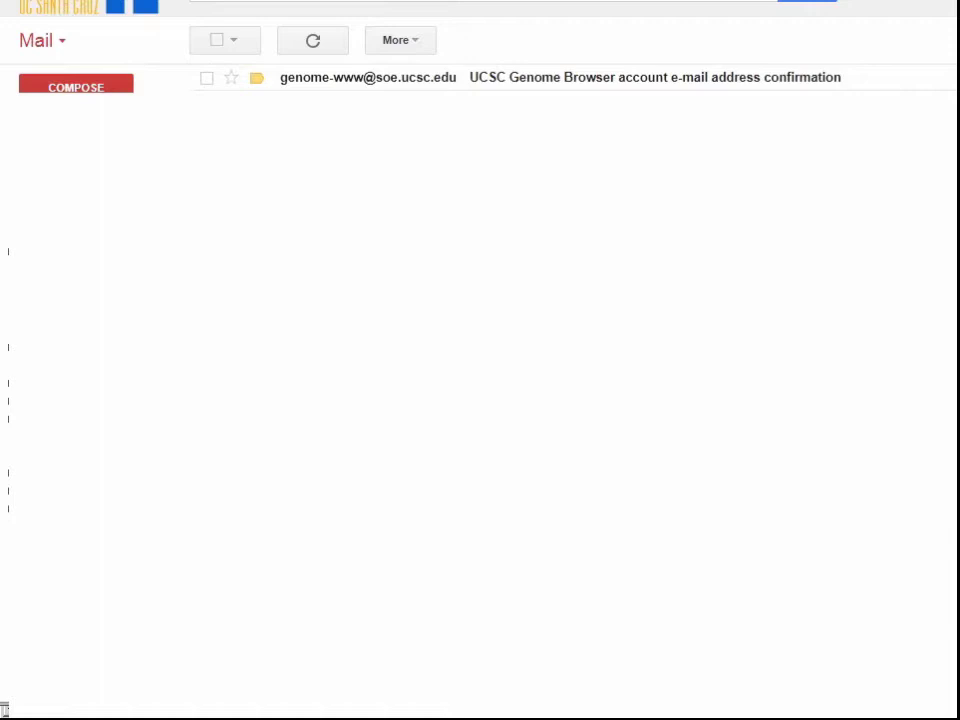
# Open the 'UCSC Genome Browser account e-mail address confirmation' message to confirm the account
pyautogui.click(651, 82)
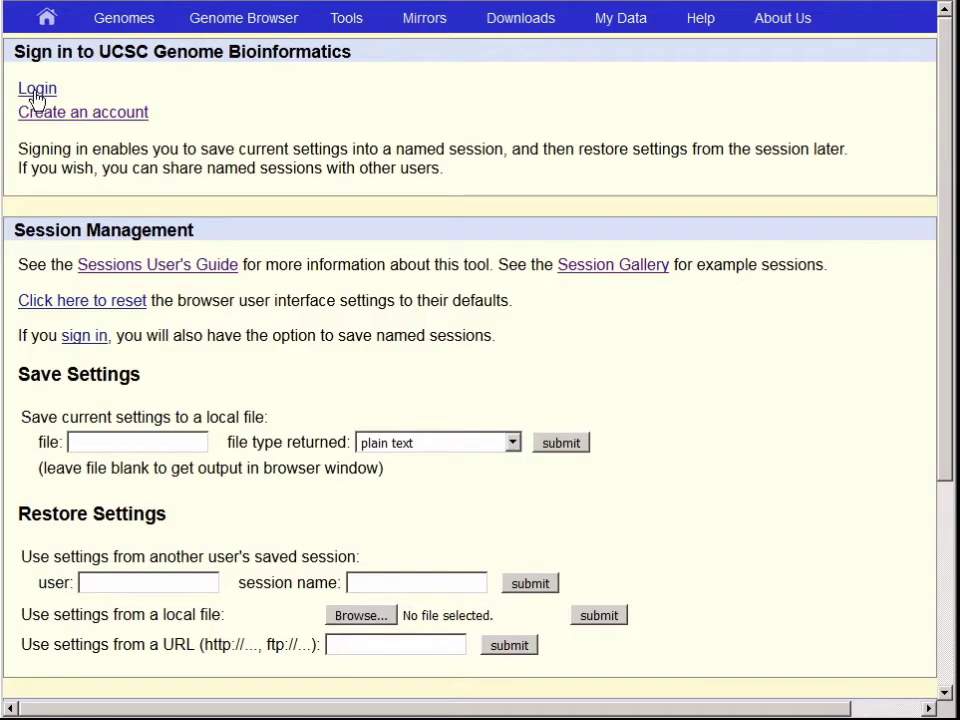
# Log in with the new account's username and password
pyautogui.click(35, 93)
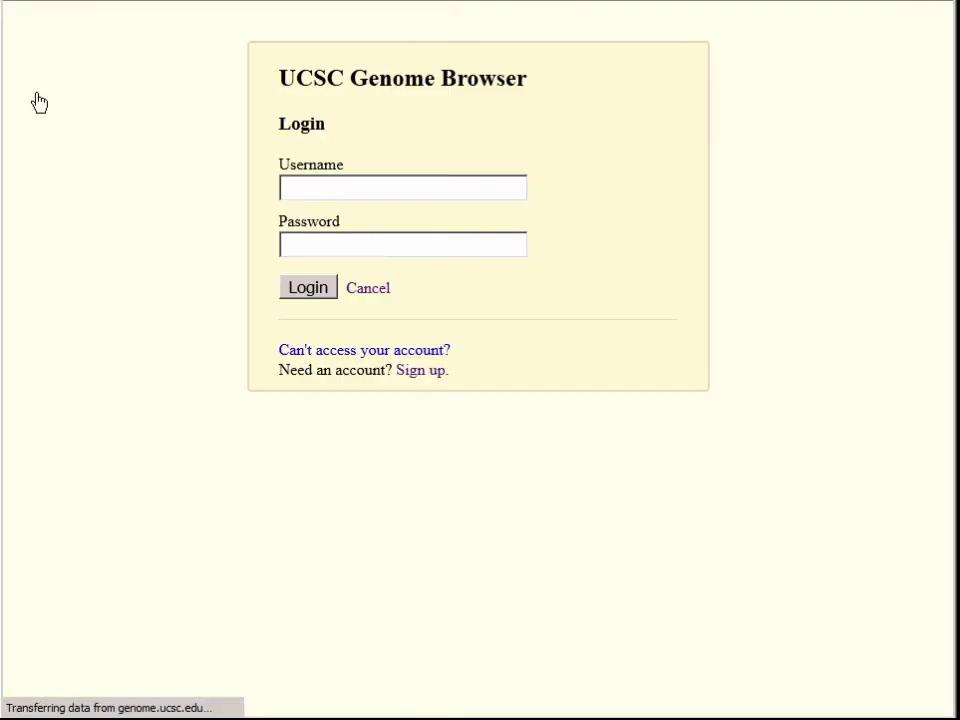
pyautogui.click(362, 191)
pyautogui.write('videoDemo')
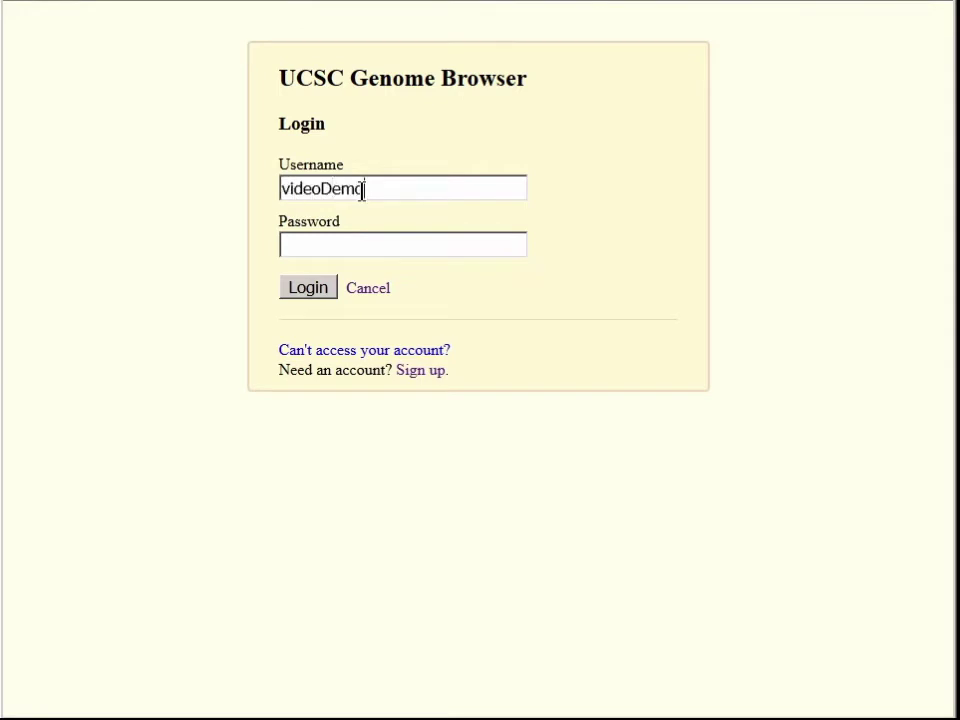
pyautogui.write('1')
pyautogui.click(362, 250)
pyautogui.write('********')
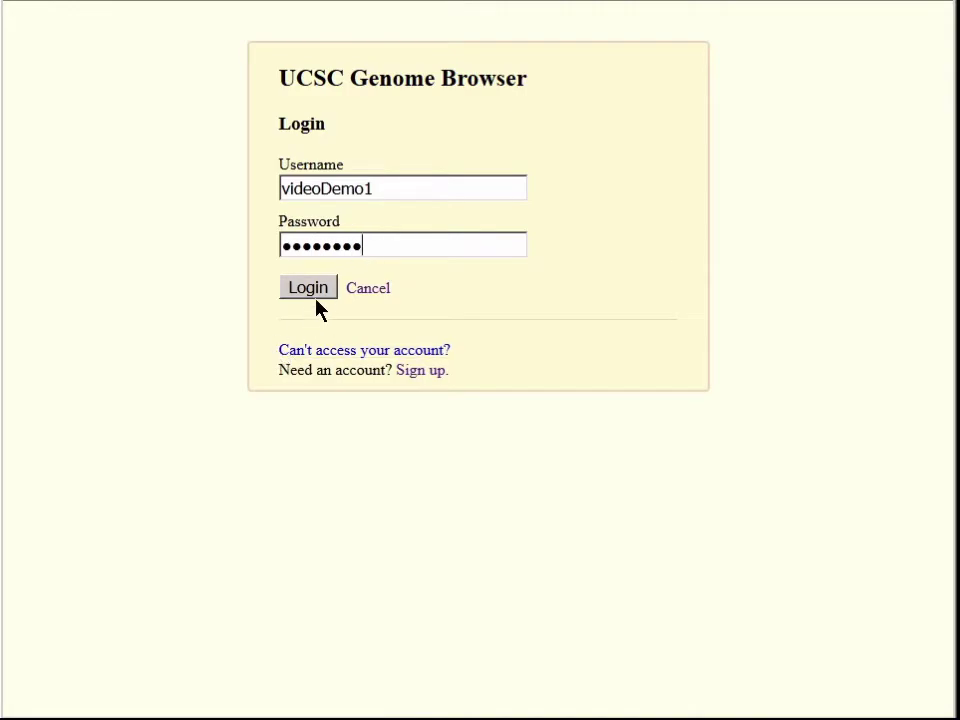
pyautogui.click(317, 288)
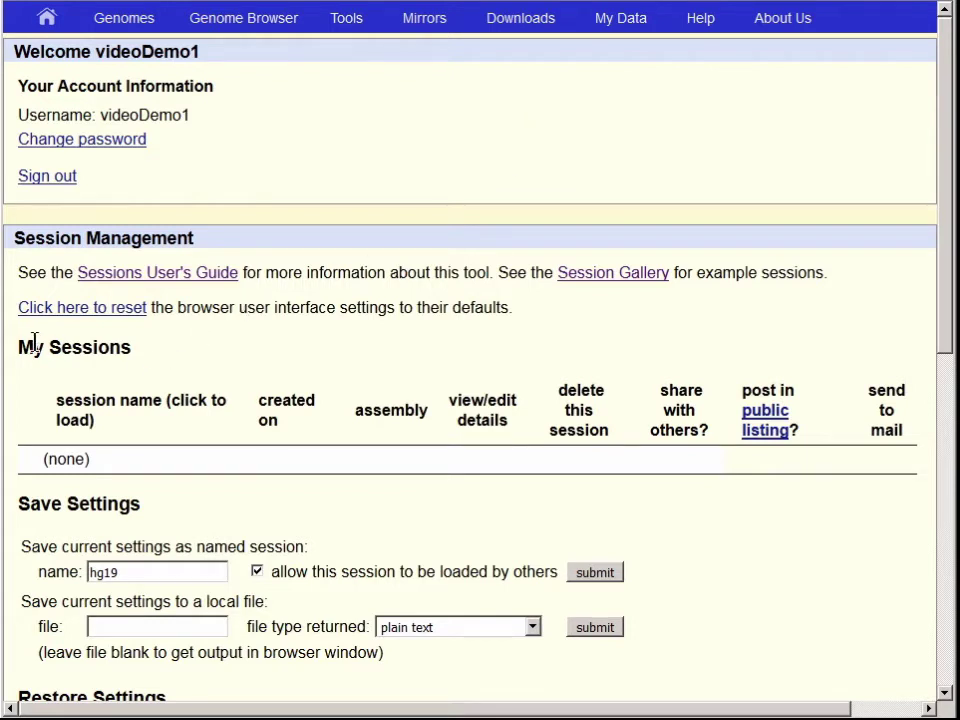
# Name the session hg19_hemoglobin, keep it shareable with others, and save it
pyautogui.moveTo(17, 346); pyautogui.dragTo(214, 489)
pyautogui.click(233, 490)
pyautogui.moveTo(943, 163); pyautogui.dragTo(941, 266)
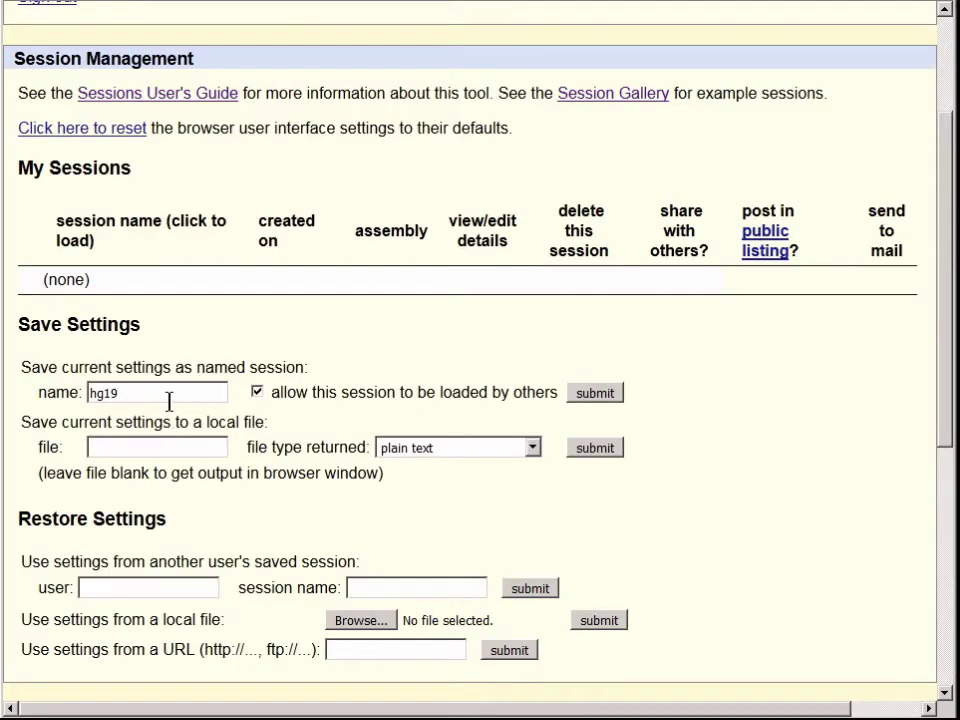
pyautogui.click(175, 393)
pyautogui.write('_hemoglobin')
pyautogui.click(598, 393)
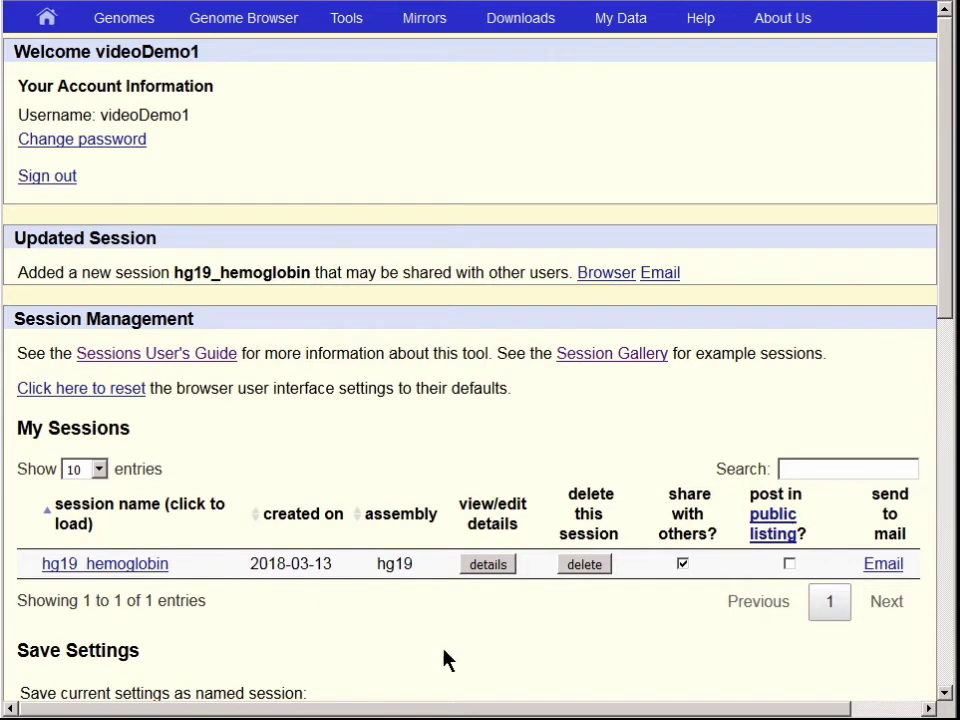
# Copy the hg19_hemoglobin session's Browser link and return to the HBB/HBD browser view
pyautogui.rightClick(612, 282)
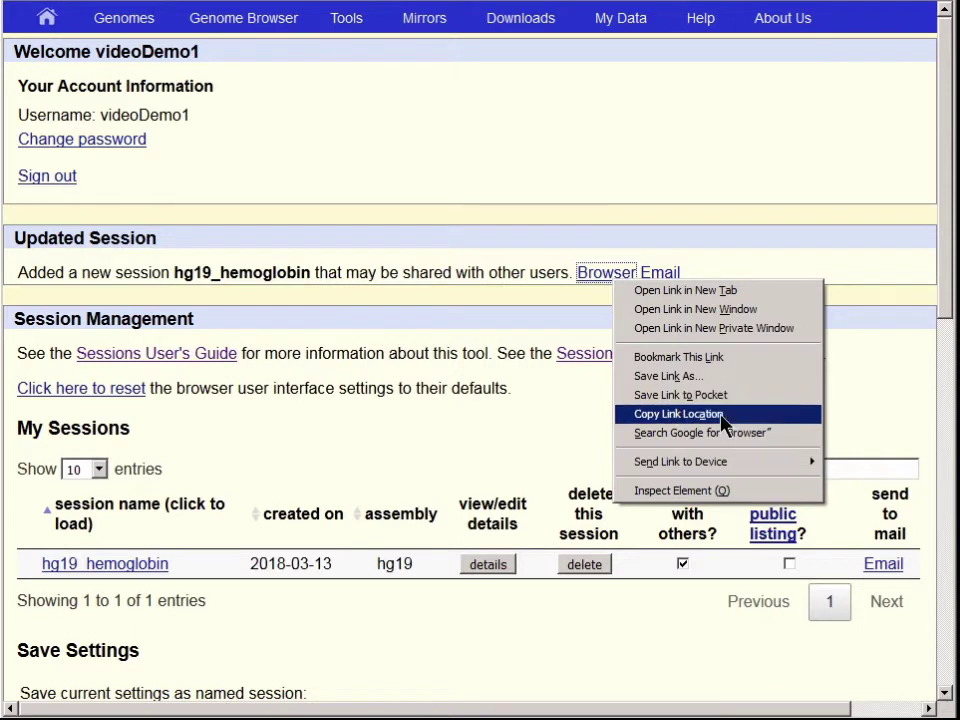
pyautogui.click(678, 414)
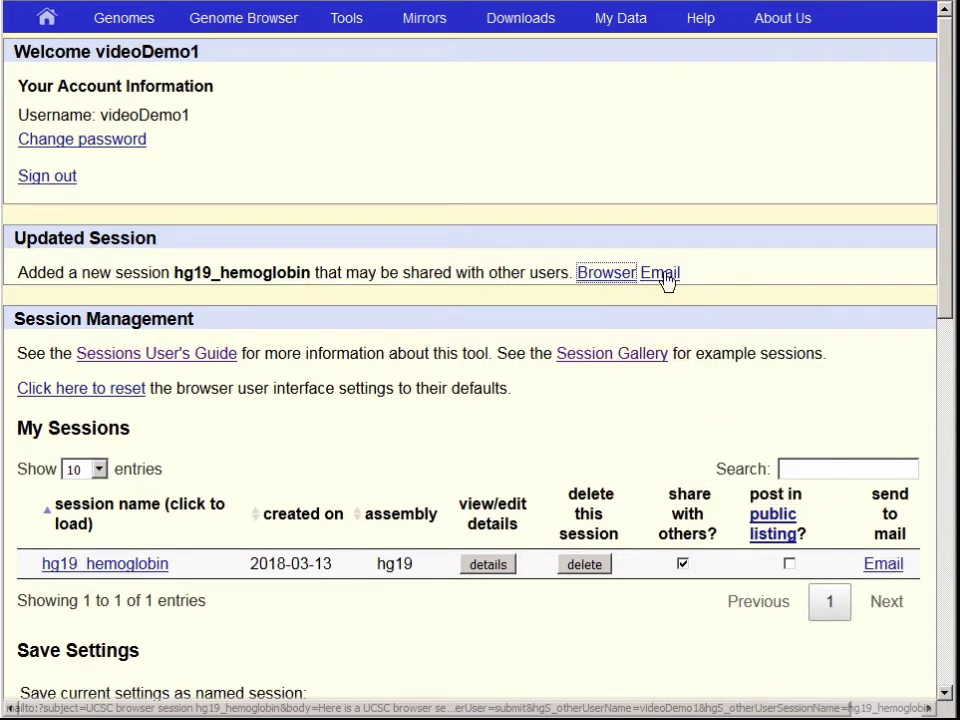
pyautogui.click(276, 22)
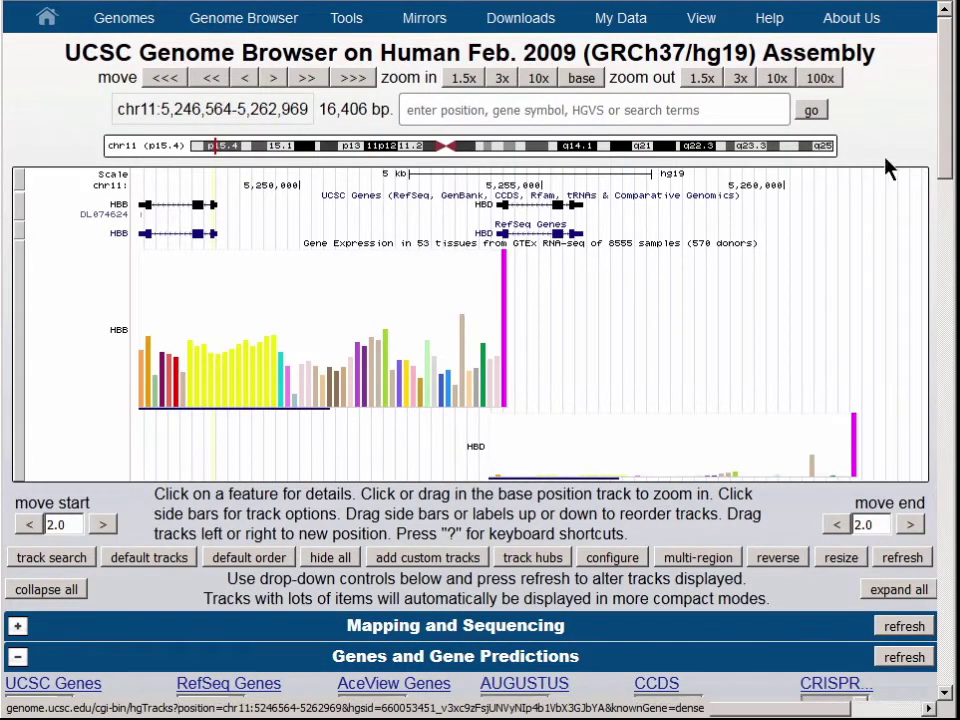
# Move the browser view to the NF1 gene region
pyautogui.click(736, 111)
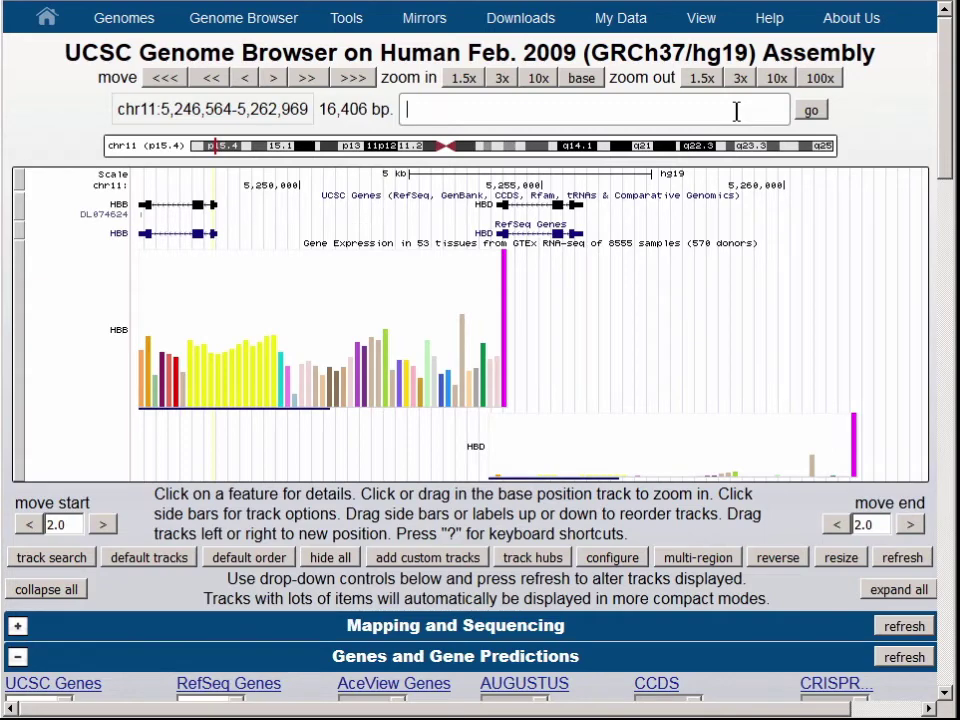
pyautogui.write('nf')
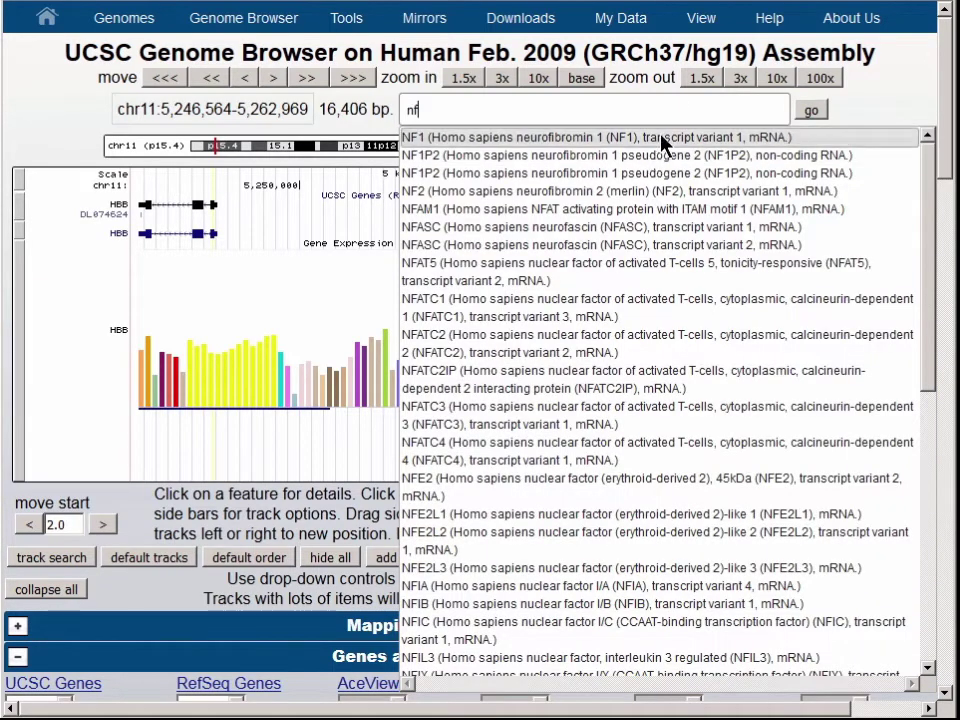
pyautogui.click(664, 137)
pyautogui.click(825, 111)
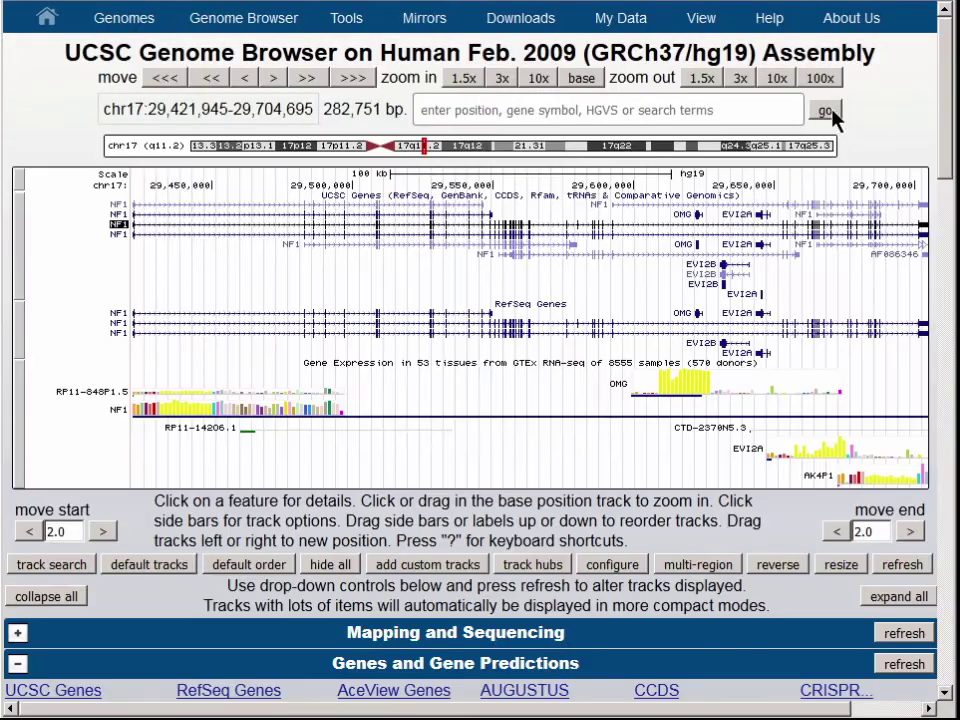
# Reload the saved hg19_hemoglobin session from My Sessions
pyautogui.moveTo(630, 26)
pyautogui.click(648, 49)
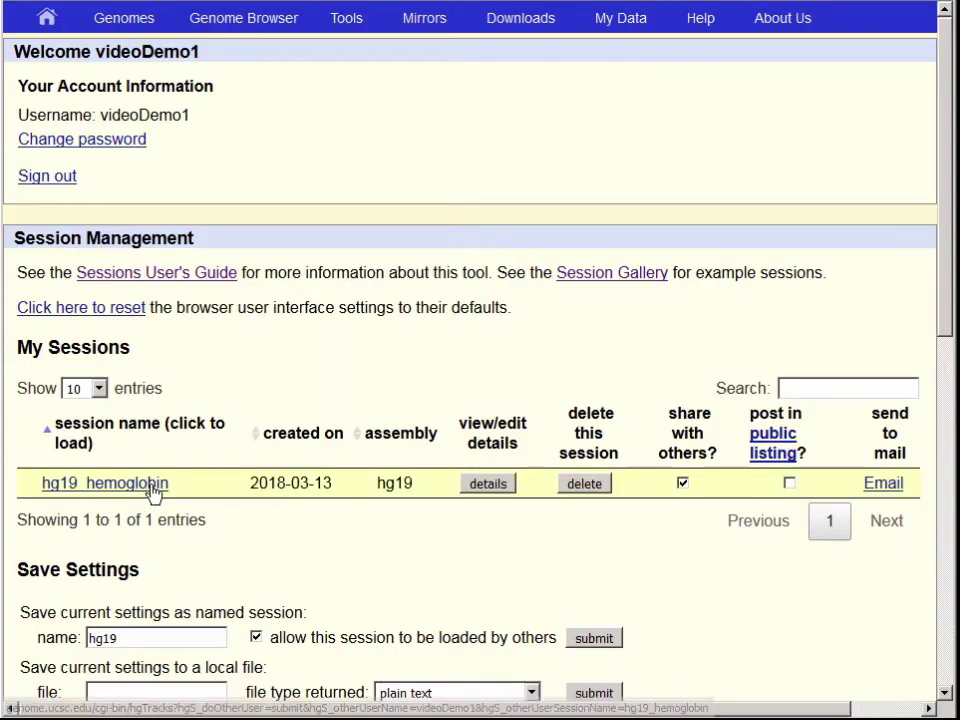
pyautogui.click(153, 486)
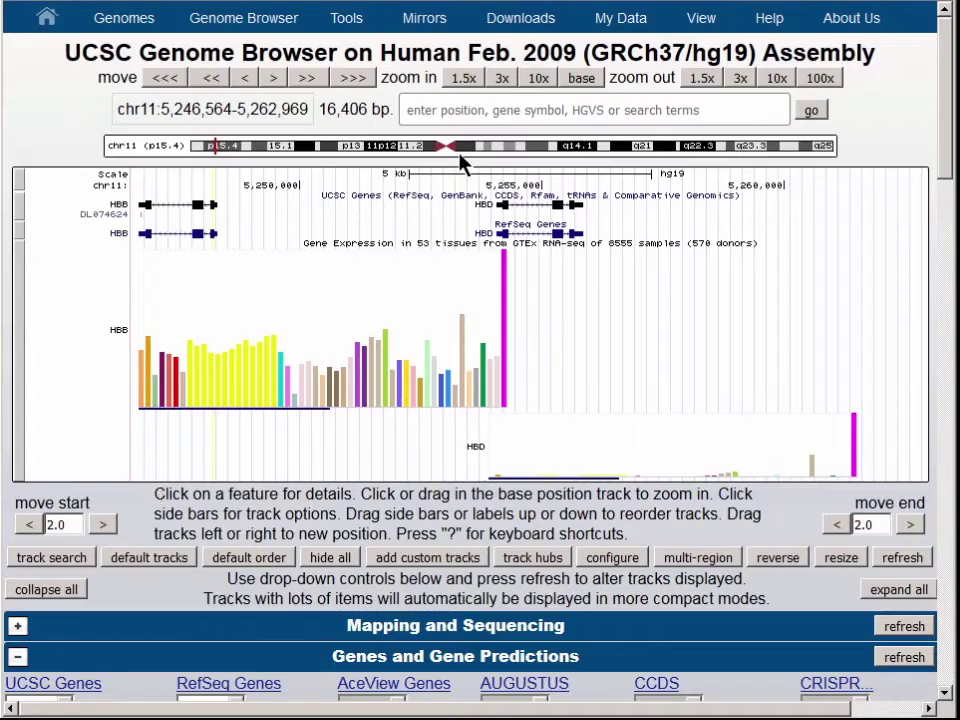
# Move the browser view to the FGFR2 gene region
pyautogui.click(571, 113)
pyautogui.write('fgfr2')
pyautogui.click(560, 132)
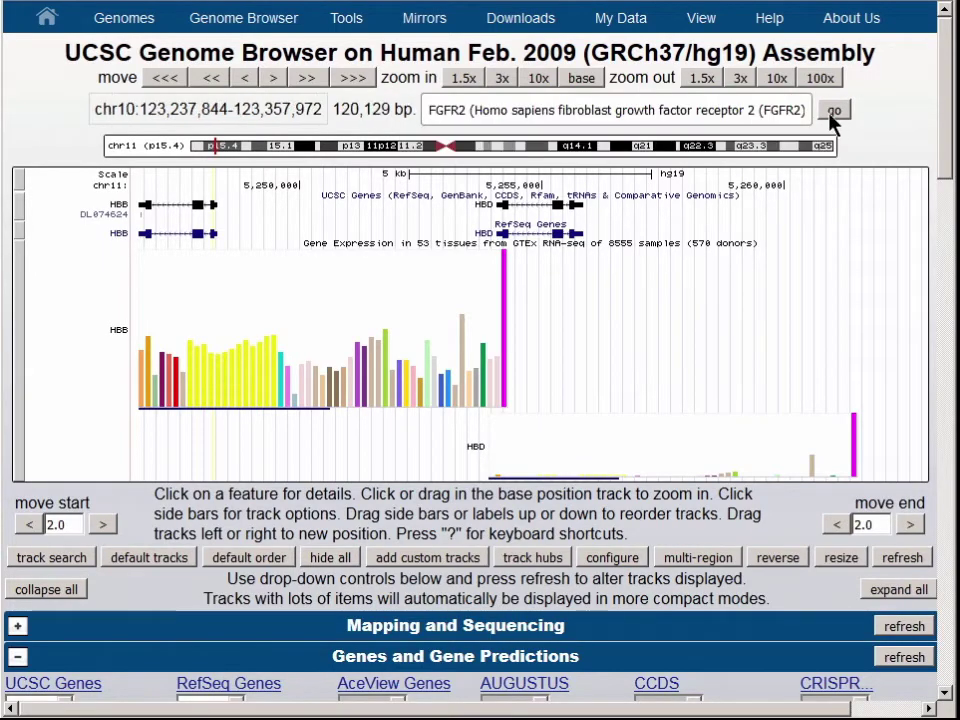
pyautogui.click(820, 113)
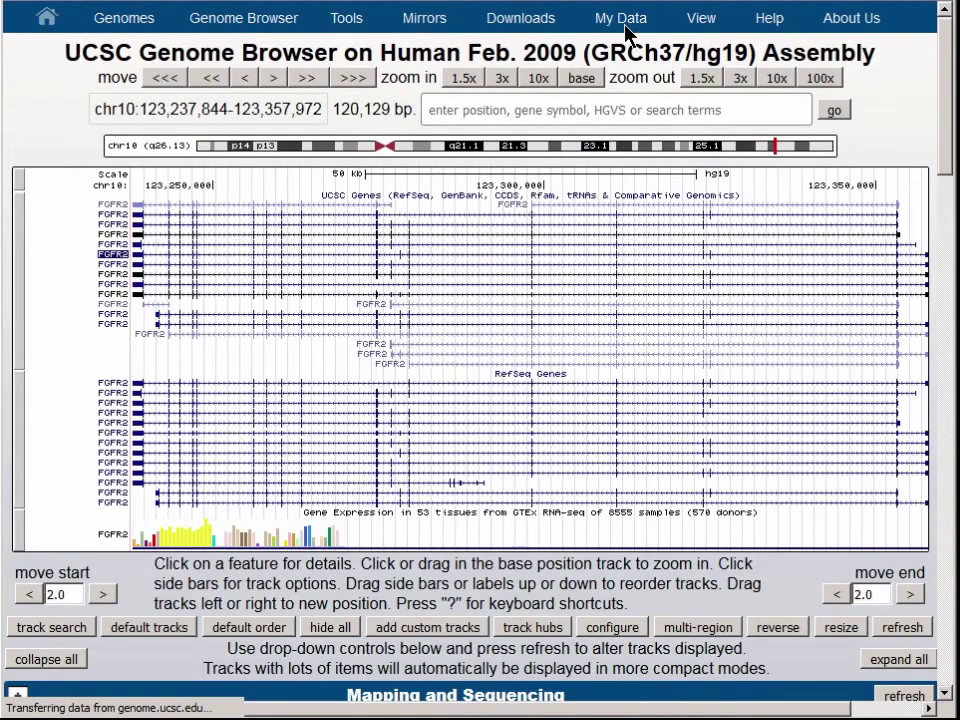
# Copy the hg19_hemoglobin session link from My Sessions and paste it to restore HBB/HBD
pyautogui.moveTo(628, 26)
pyautogui.click(644, 46)
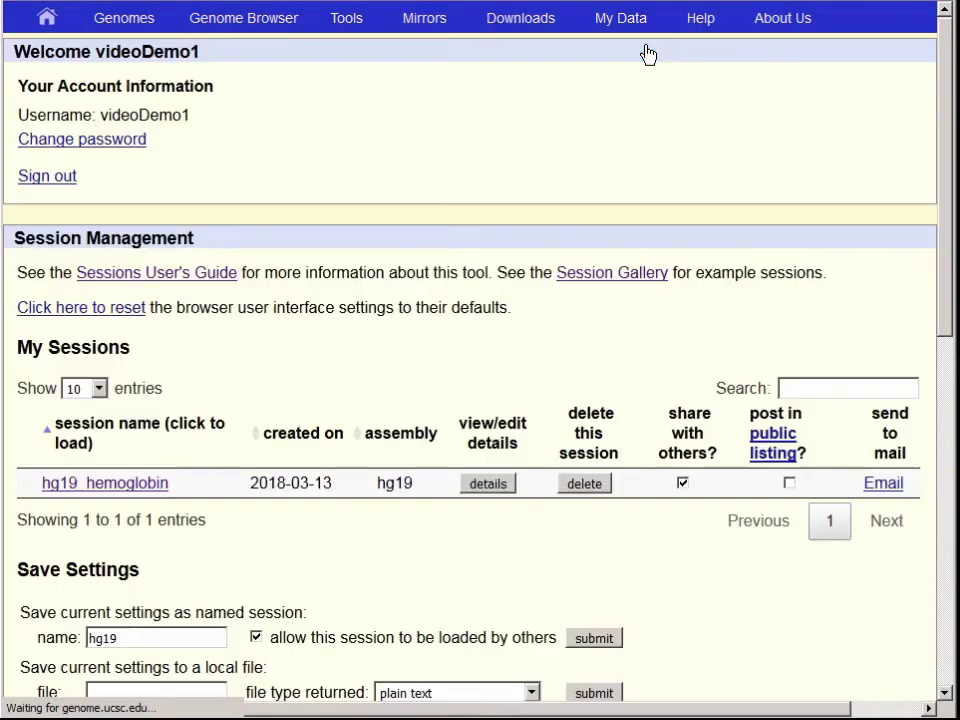
pyautogui.rightClick(158, 487)
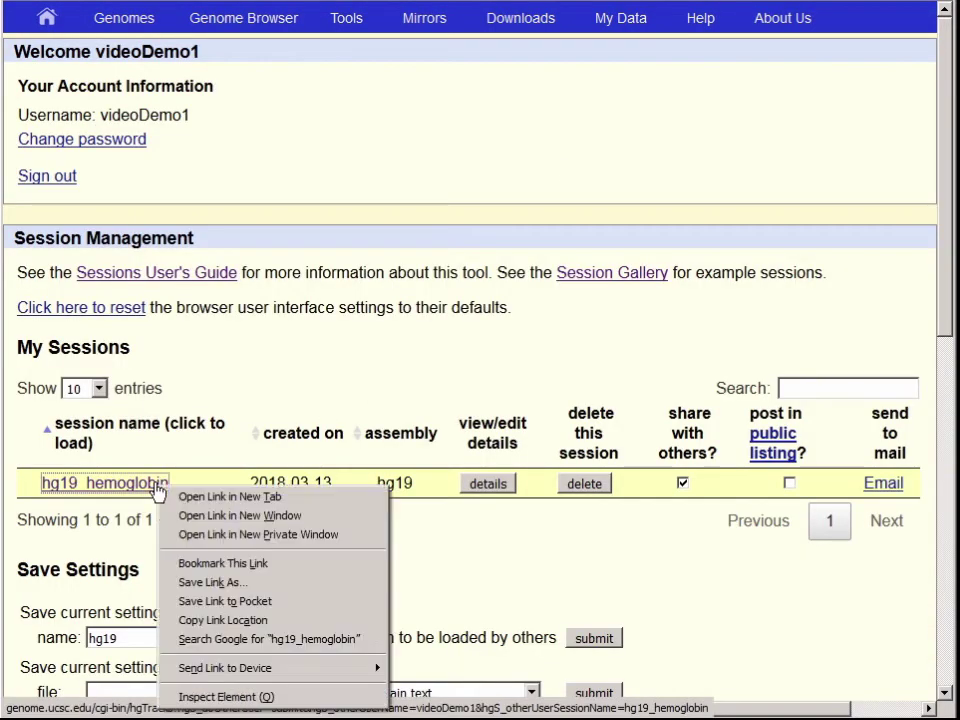
pyautogui.click(222, 620)
pyautogui.hotkey('ctrl', 'v')
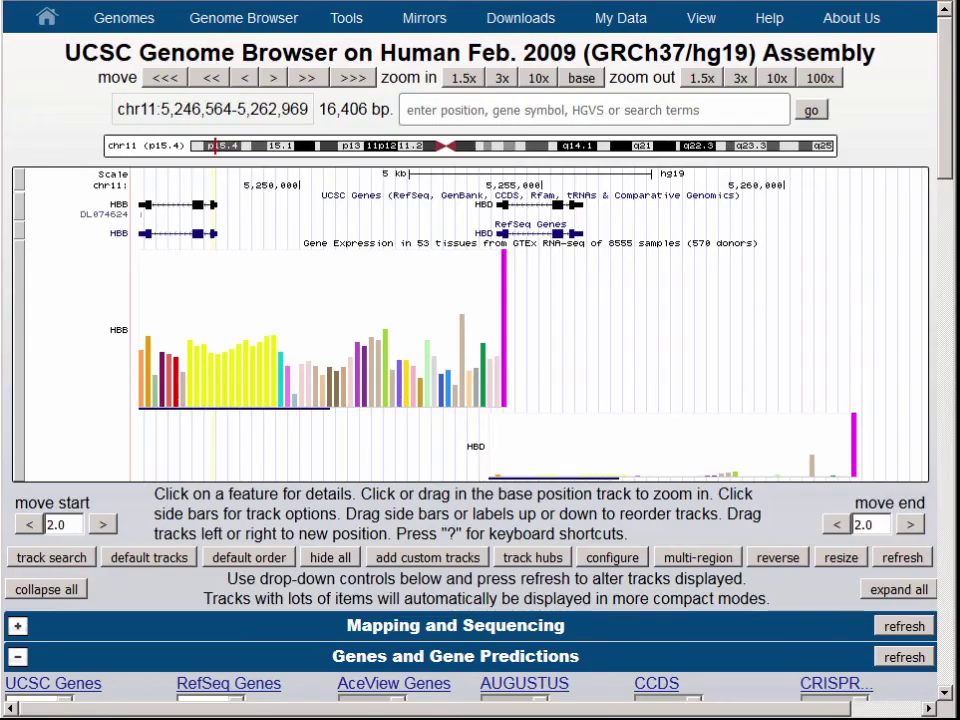
# Hide the RefSeq Genes track, overwrite hg19_hemoglobin with these settings, and return to the browser
pyautogui.rightClick(48, 236)
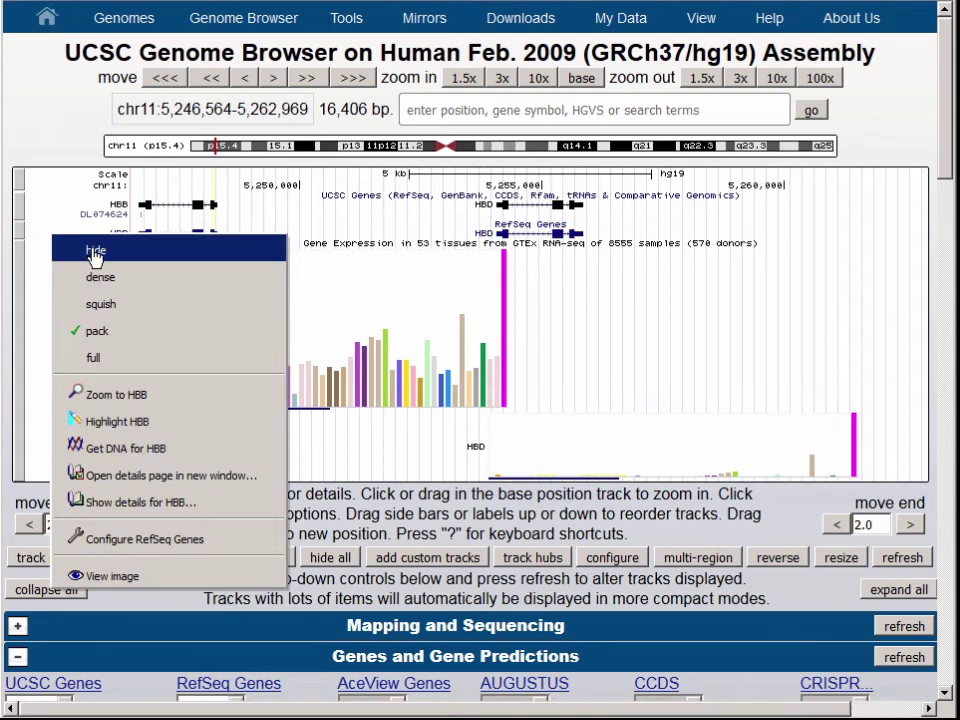
pyautogui.click(92, 252)
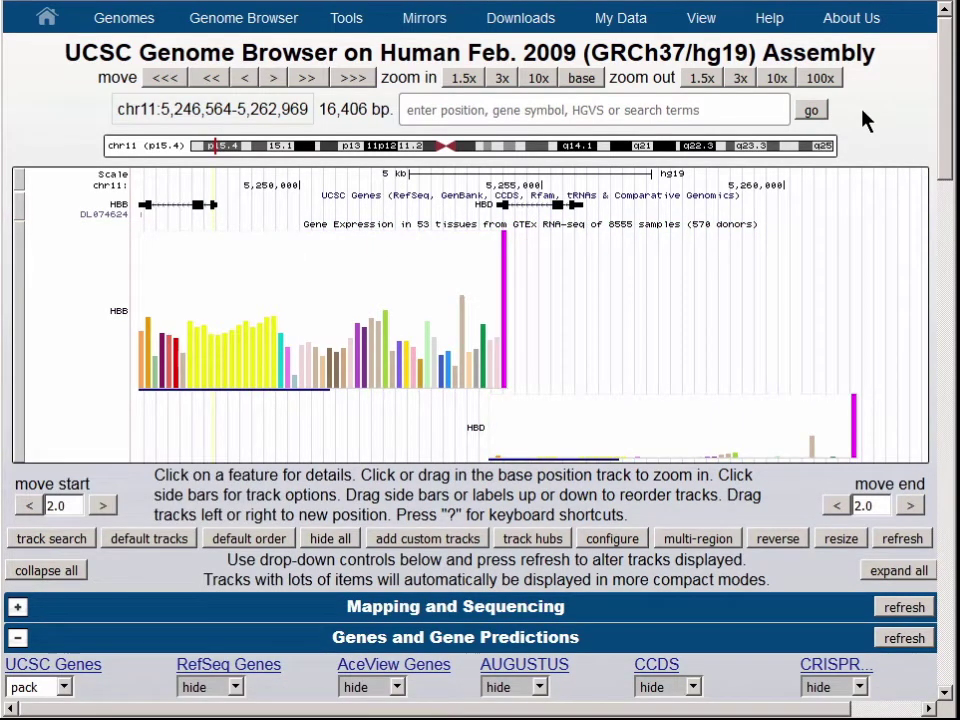
pyautogui.moveTo(636, 22)
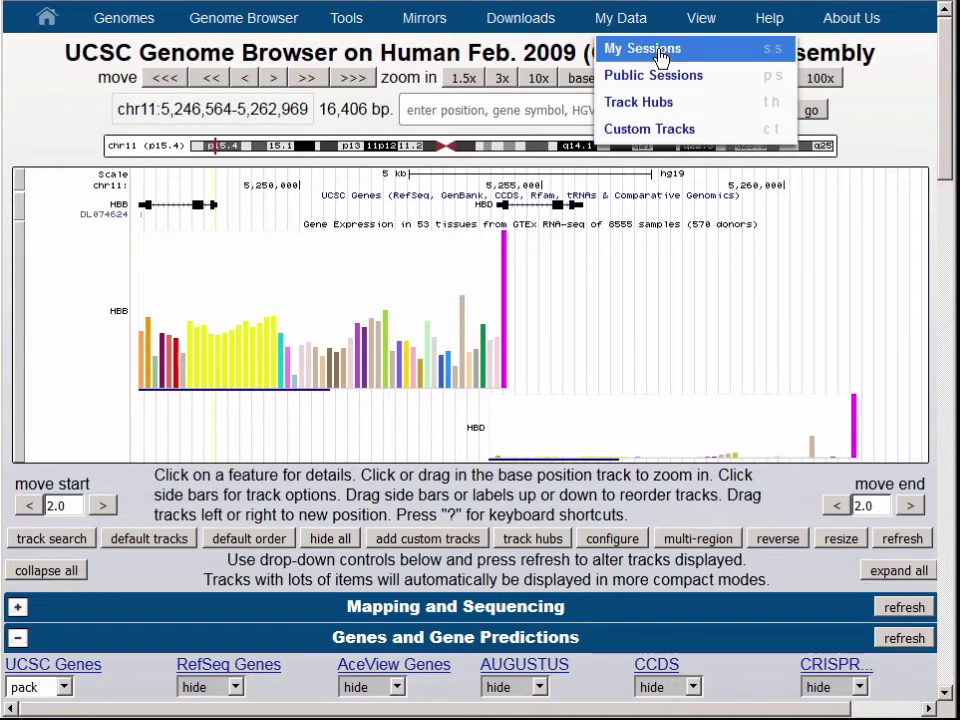
pyautogui.click(656, 50)
pyautogui.scroll(-3, 950, 165)
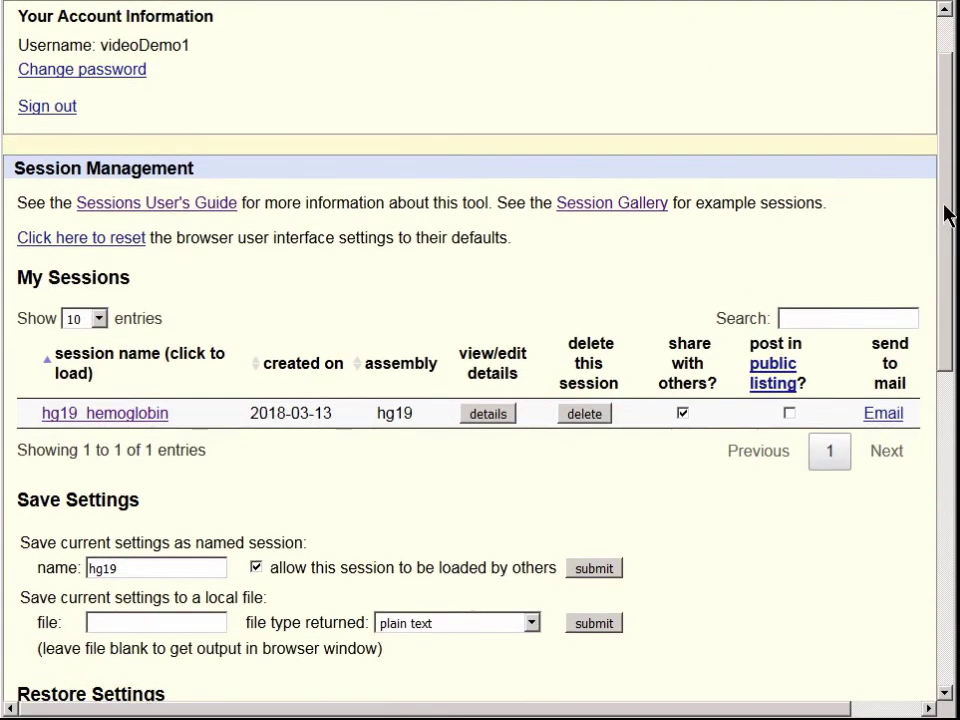
pyautogui.click(201, 487)
pyautogui.write('_hemoglobin')
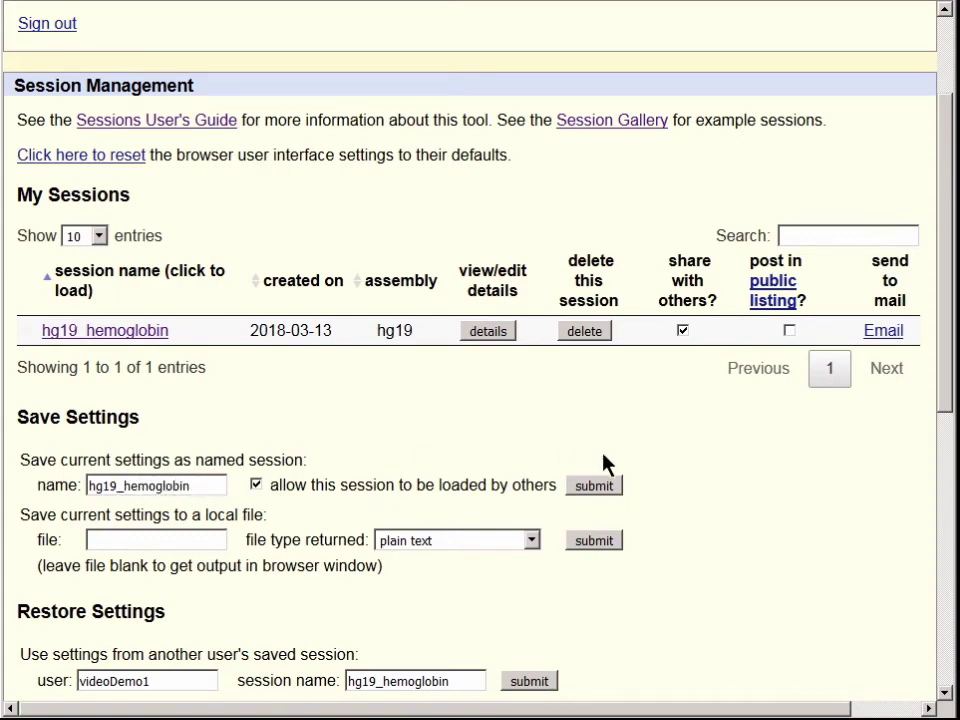
pyautogui.click(610, 489)
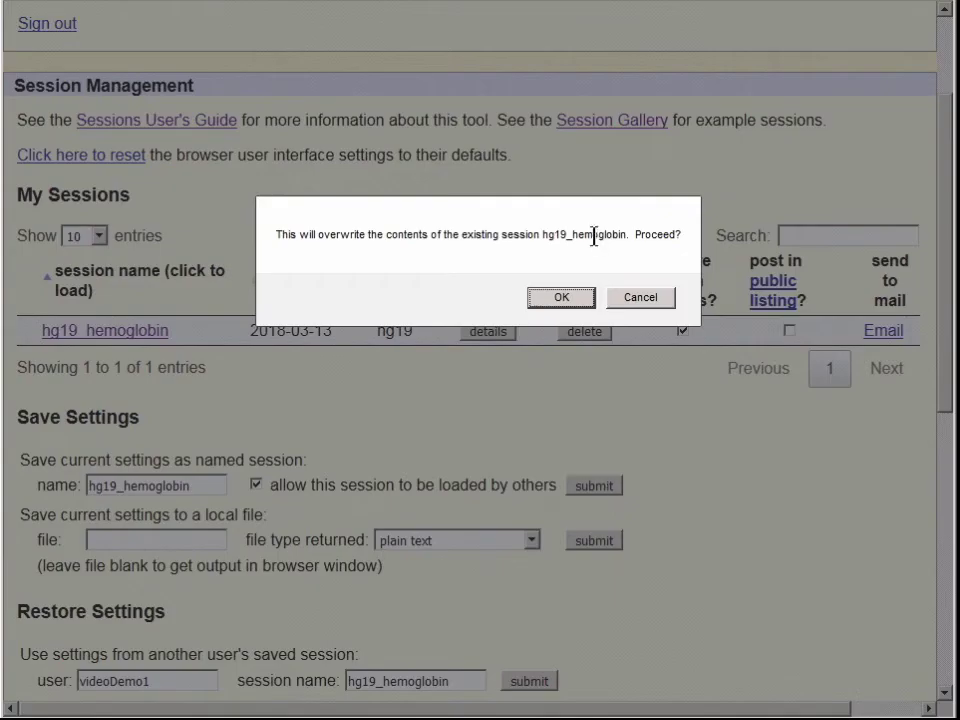
pyautogui.click(575, 297)
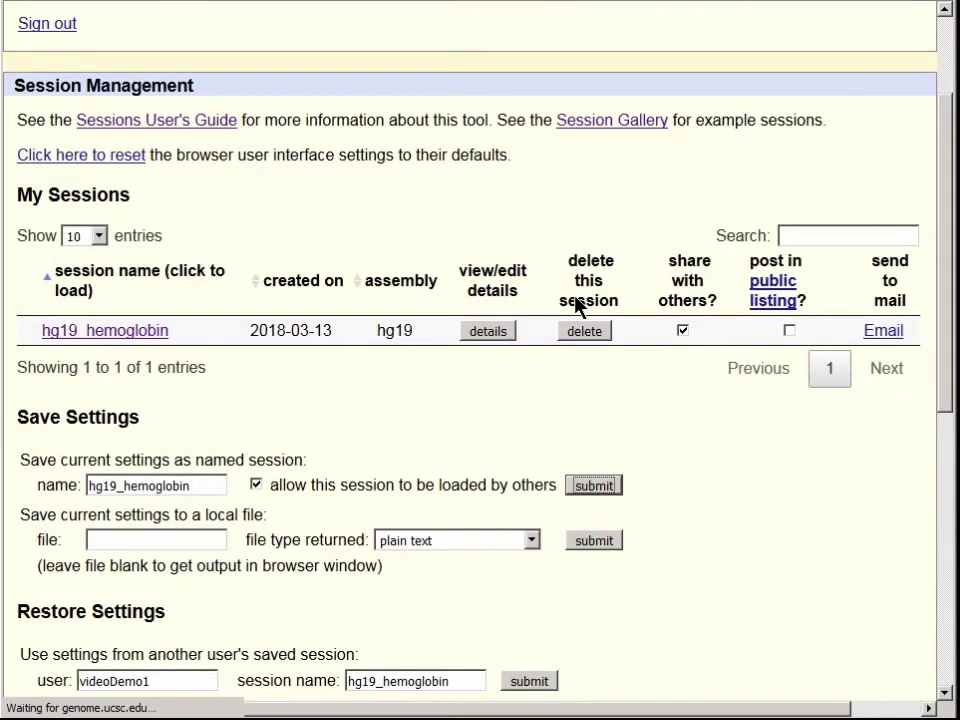
pyautogui.click(717, 279)
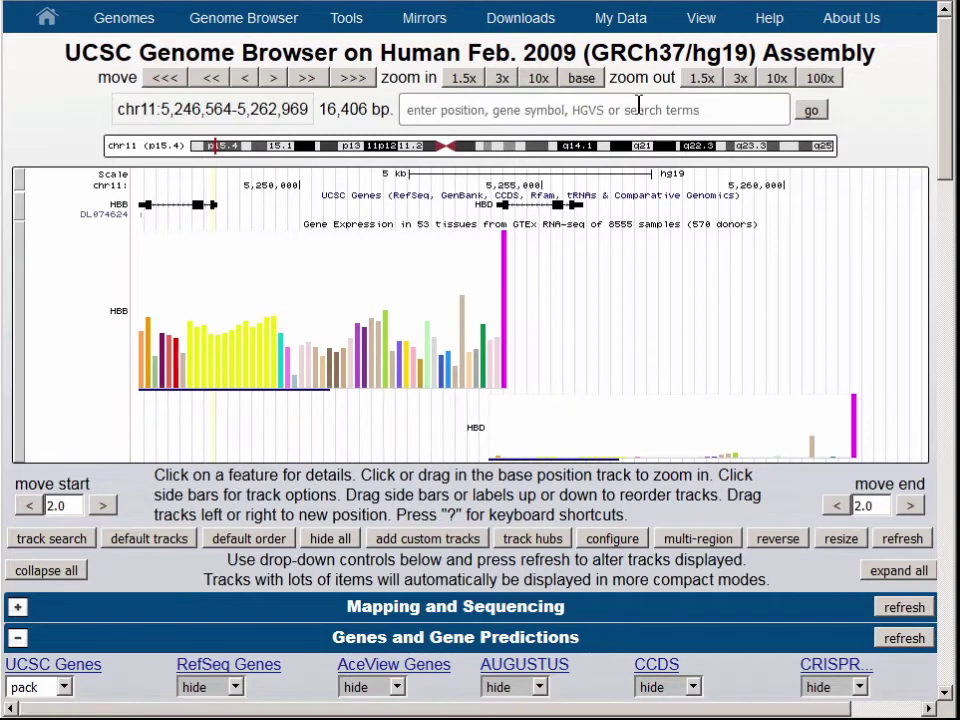
# Show the Session Management page and select the hg19_hemoglobin session name field
pyautogui.moveTo(621, 18)
pyautogui.click(670, 50)
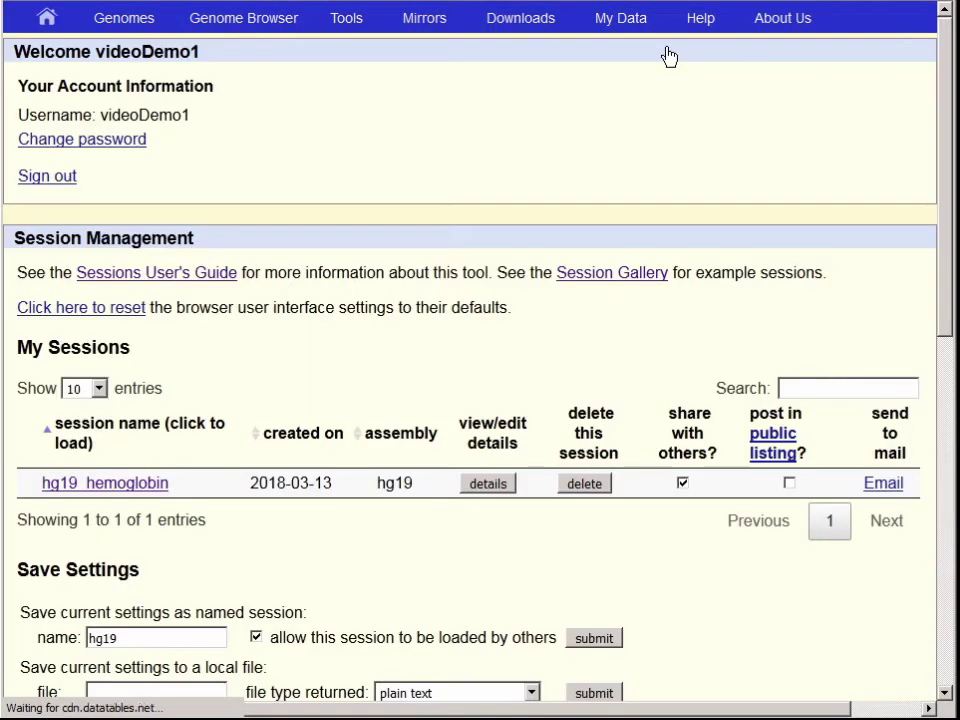
pyautogui.scroll(-2, 945, 186)
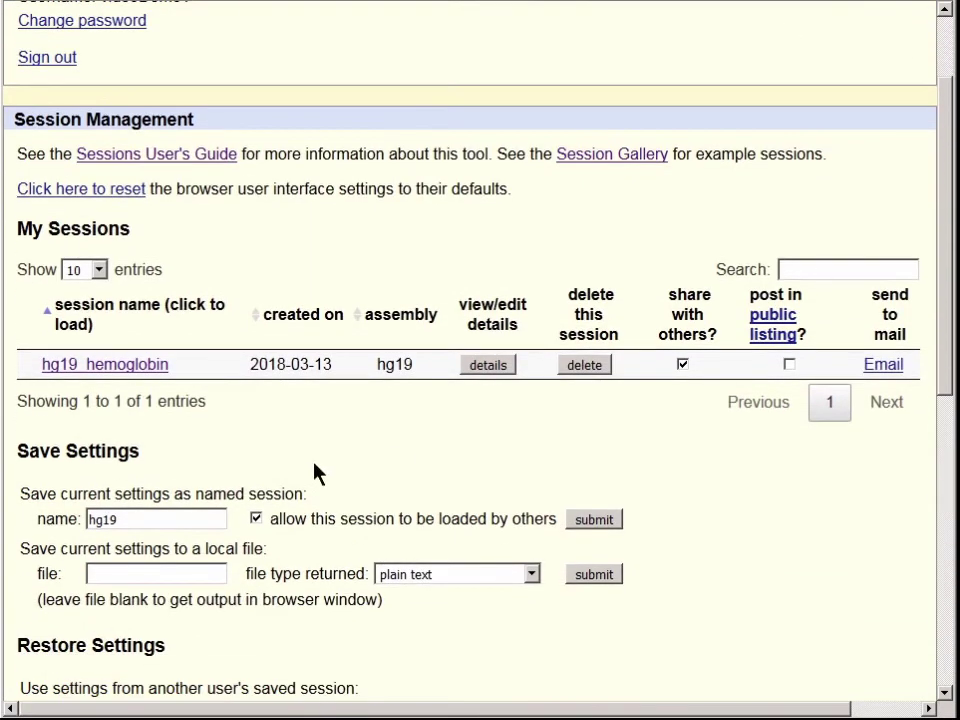
pyautogui.moveTo(138, 519); pyautogui.dragTo(92, 519)
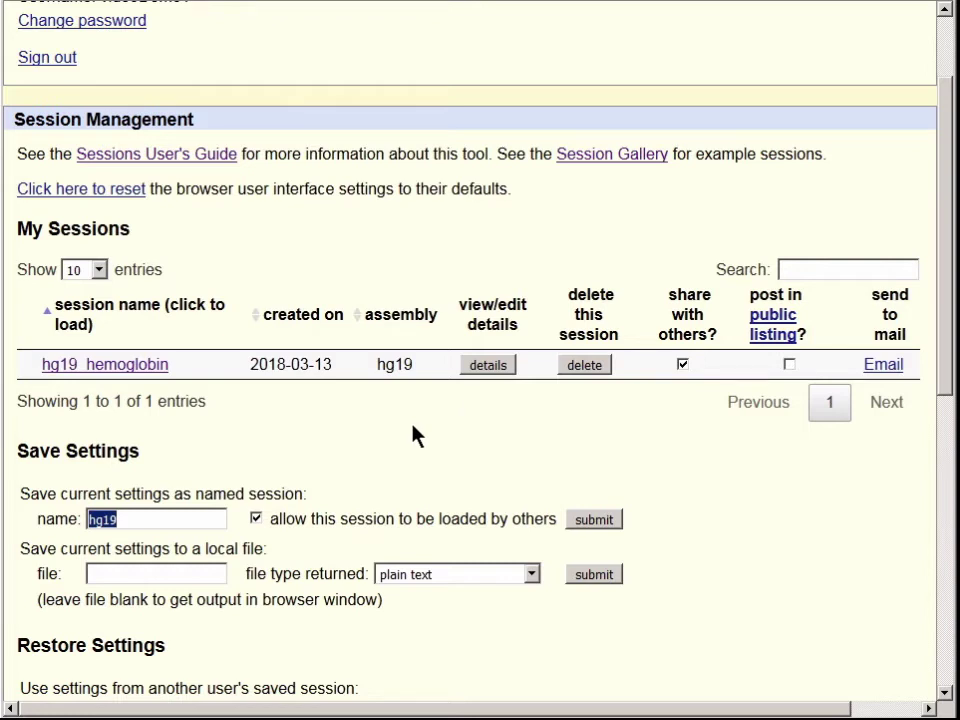
pyautogui.click(197, 523)
pyautogui.scroll(3, 945, 250)
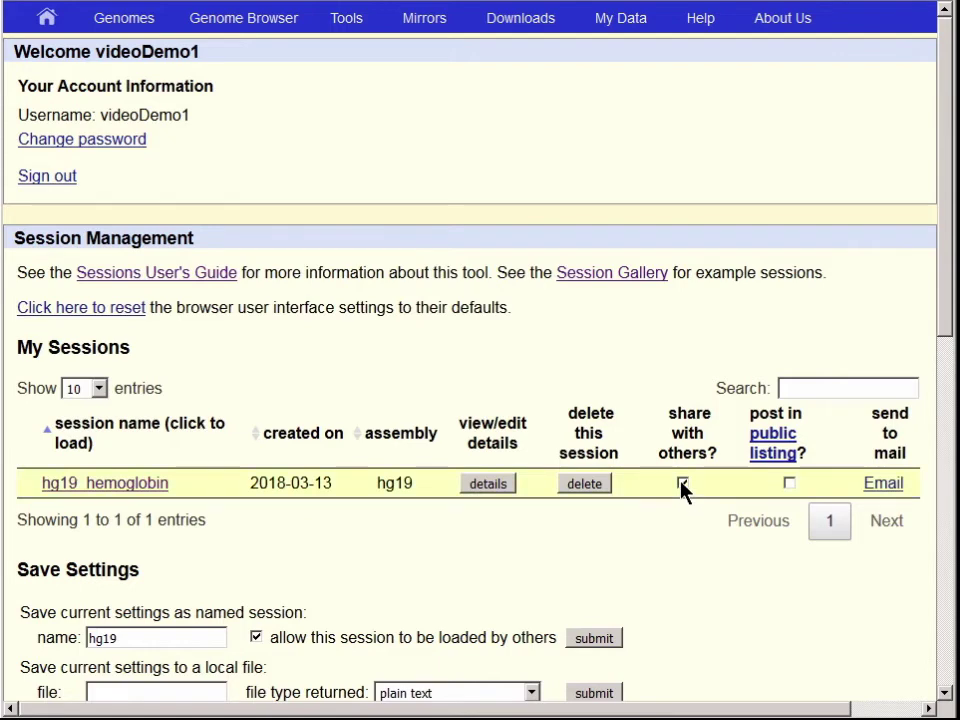
# Re-share hg19_hemoglobin, post it in the public listing, and open its details editor
pyautogui.click(683, 484)
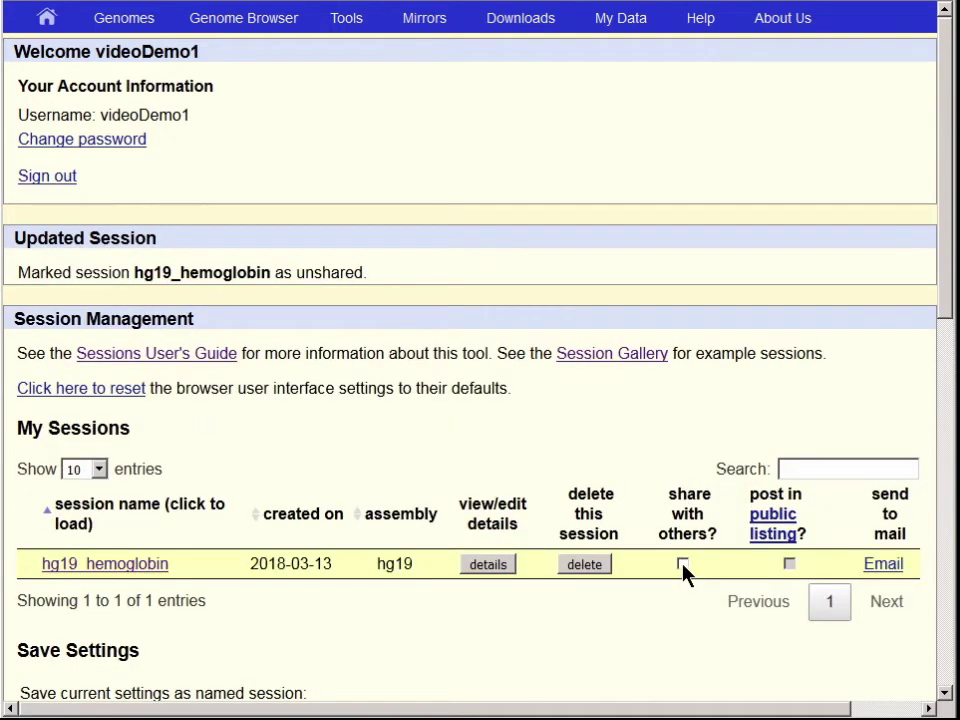
pyautogui.click(683, 564)
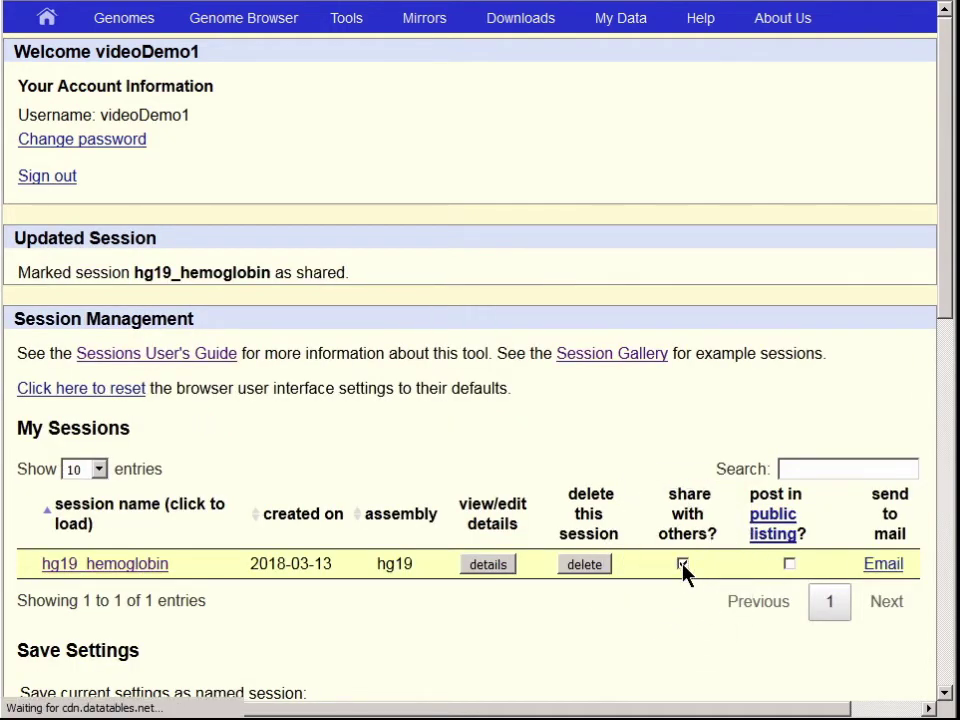
pyautogui.click(789, 564)
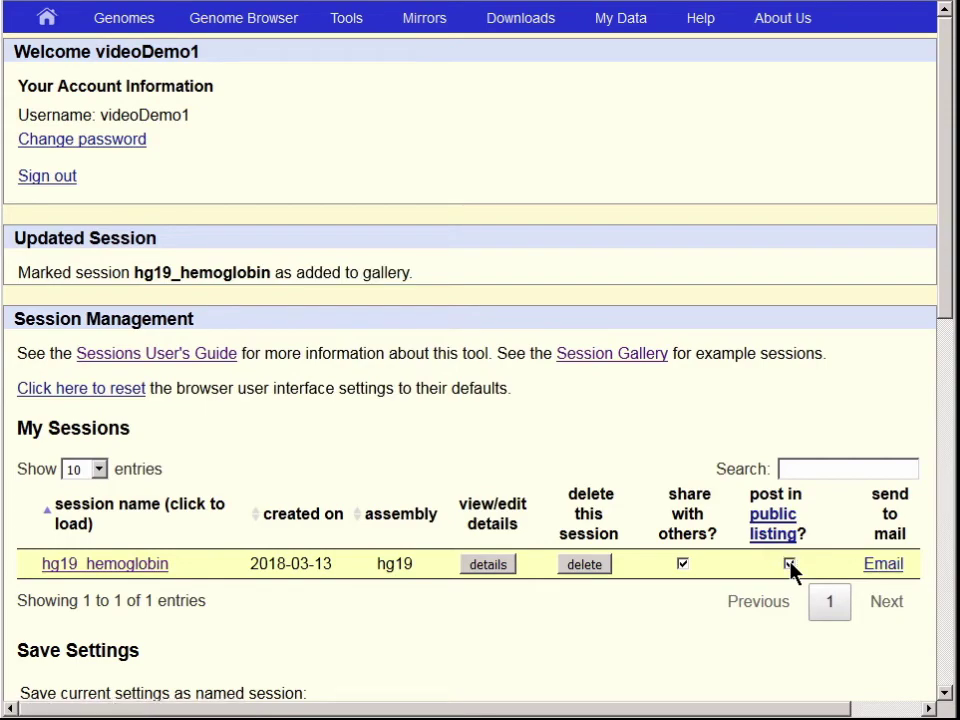
pyautogui.moveTo(943, 285); pyautogui.dragTo(938, 364)
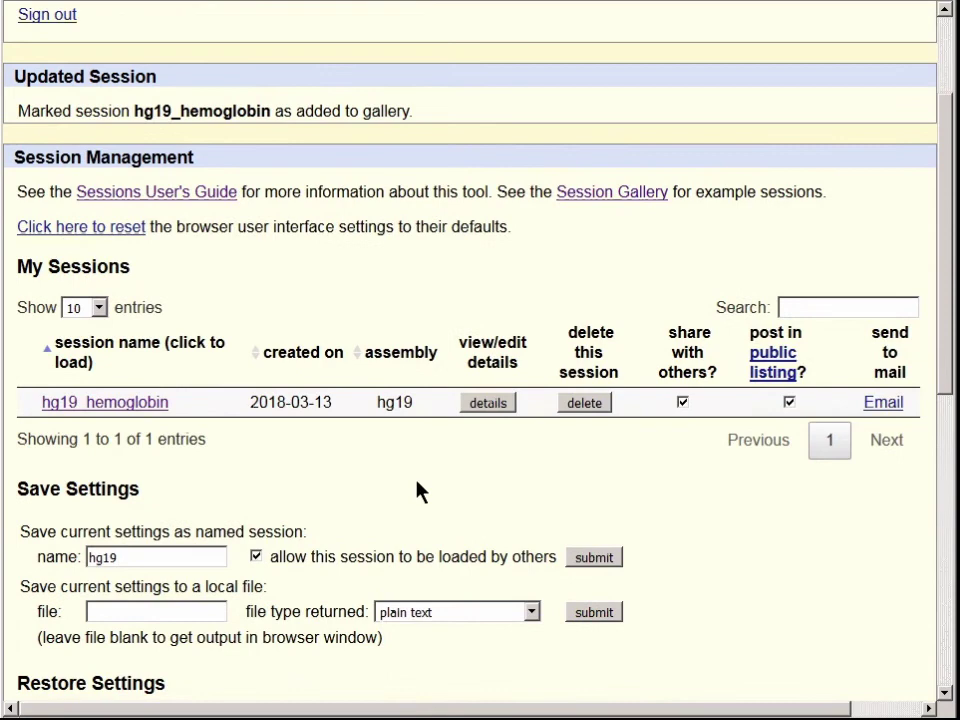
pyautogui.click(489, 403)
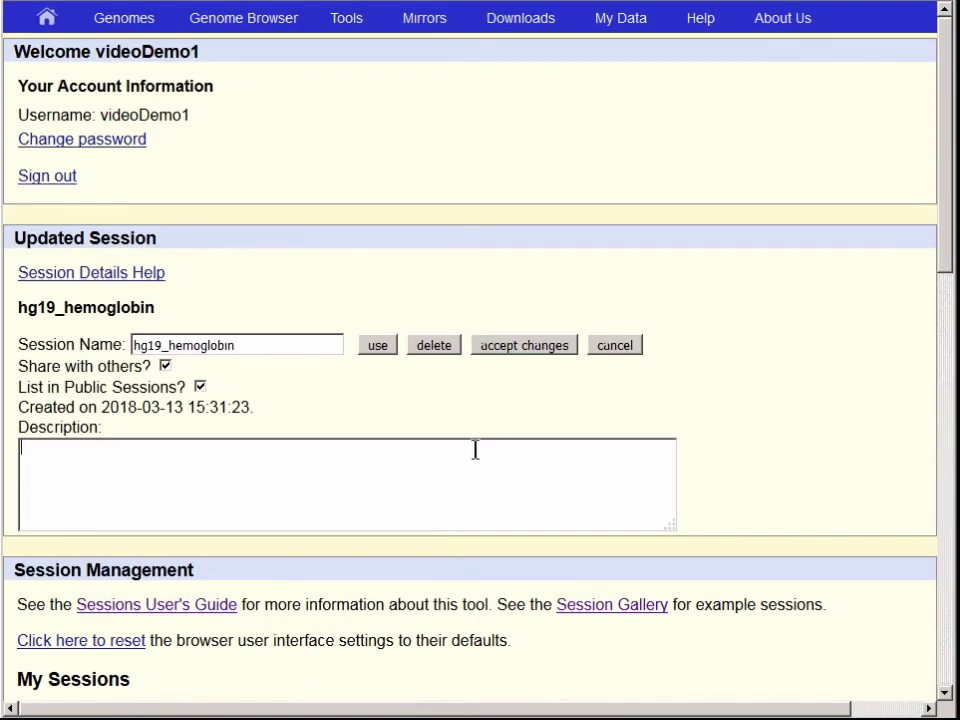
# Describe hg19_hemoglobin: HBB and HBD both in red blood cells, HBB also expressed elsewhere
pyautogui.write('The genes HBB an')
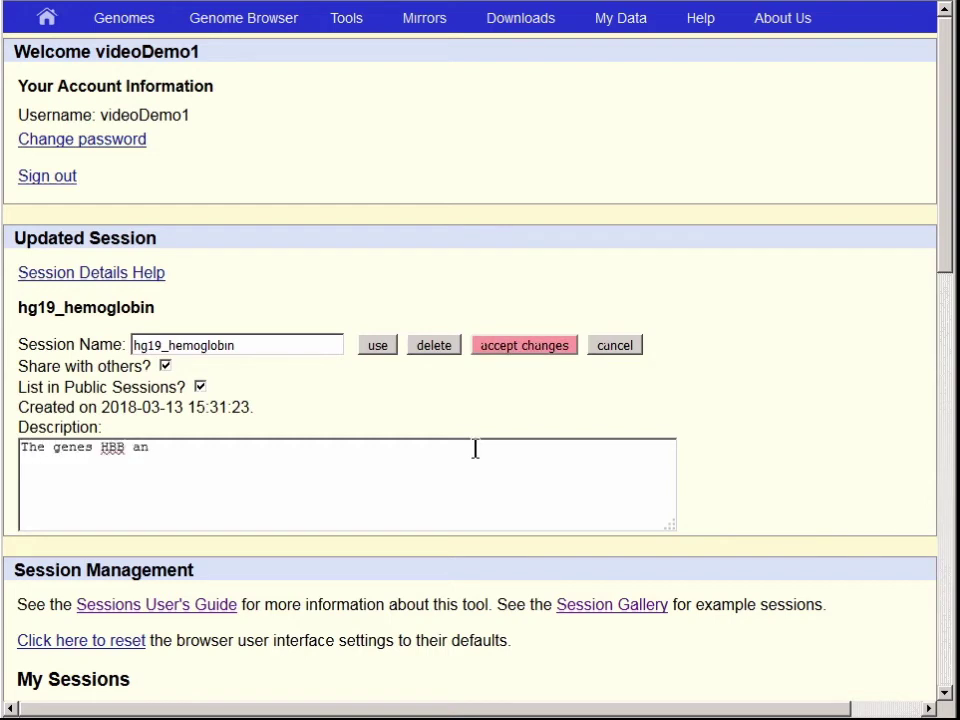
pyautogui.write('d HBD are both expresse')
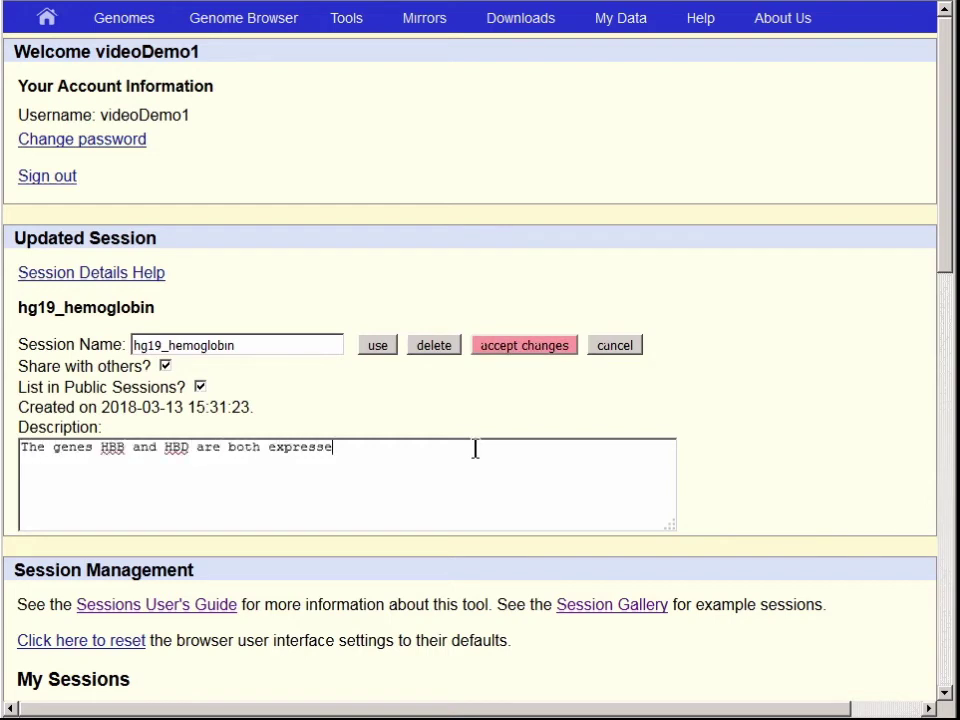
pyautogui.write('d in red blood cells, but ')
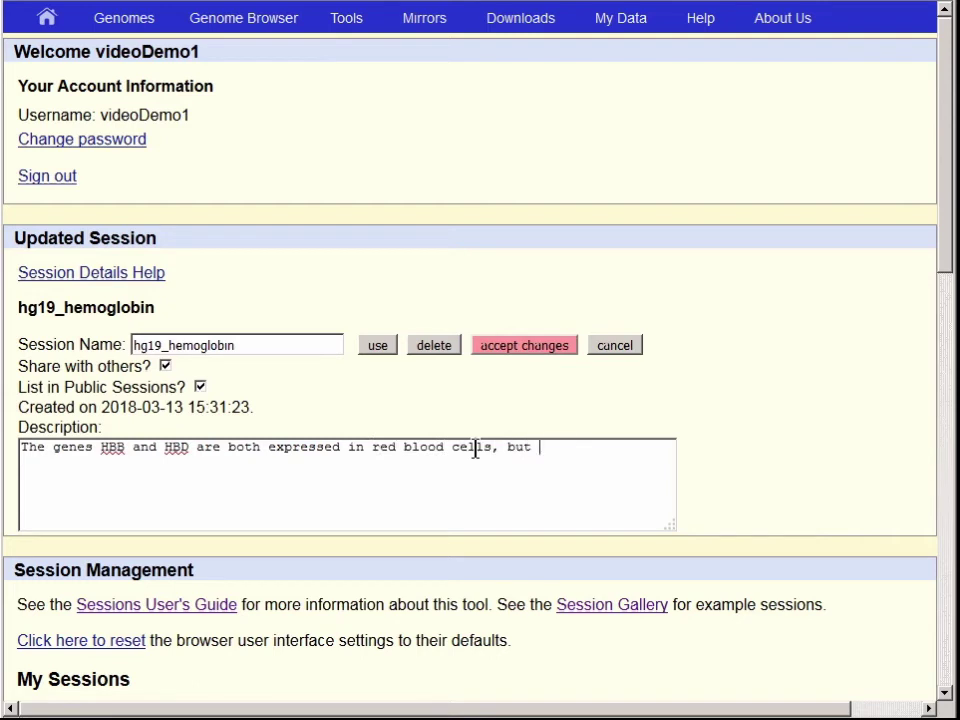
pyautogui.write('HBB is also expressed in ')
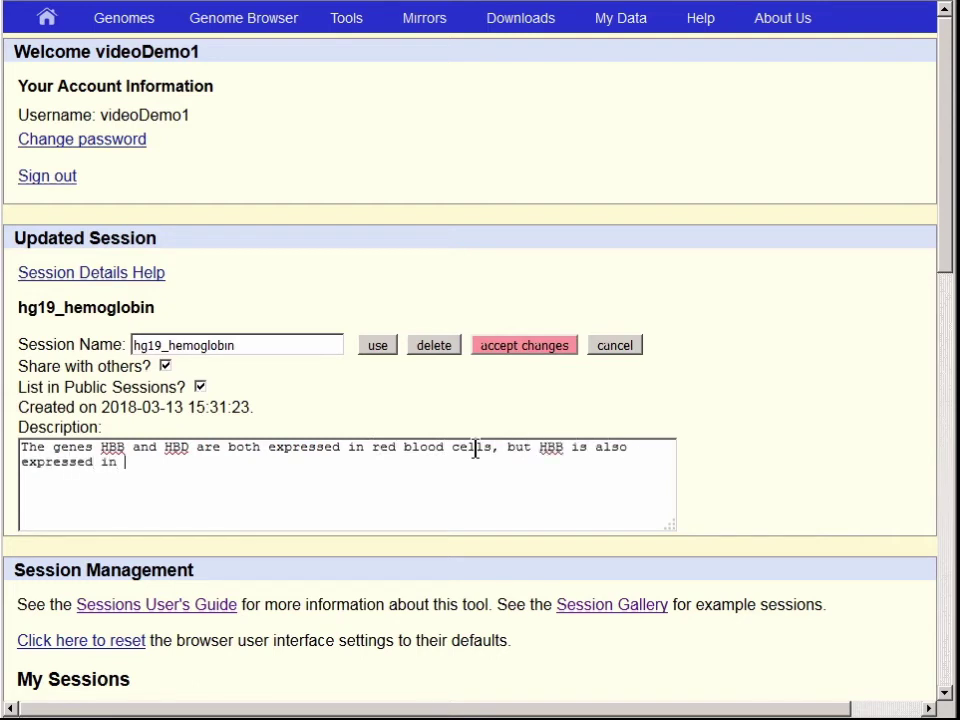
pyautogui.write('many other tissues, whereas HBD')
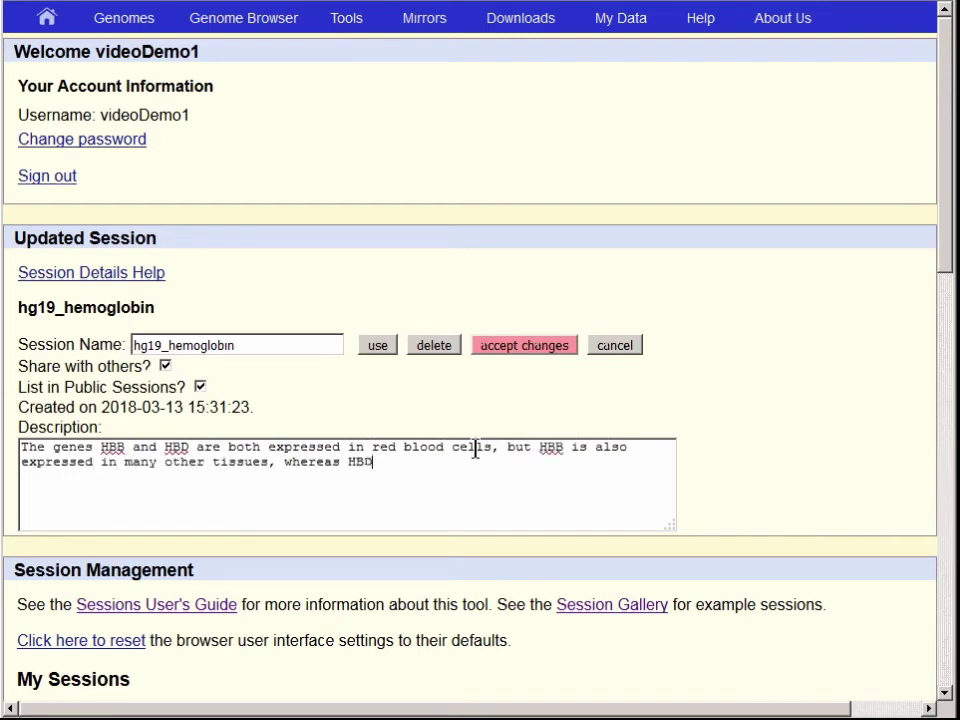
pyautogui.write(' is expressed in red cells a')
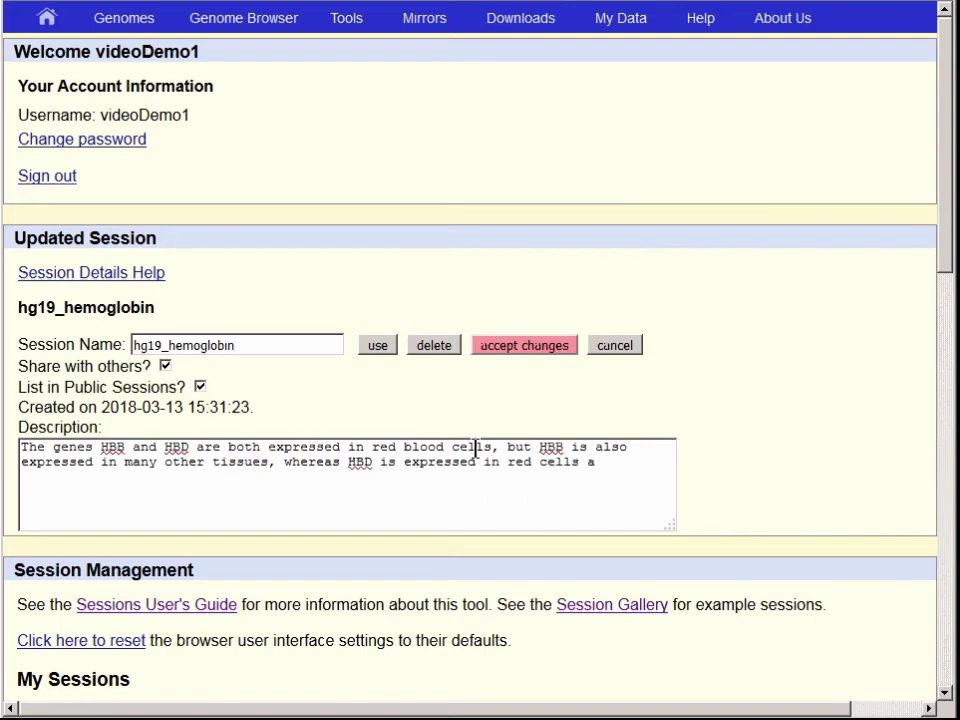
pyautogui.write('lmost exclusively.')
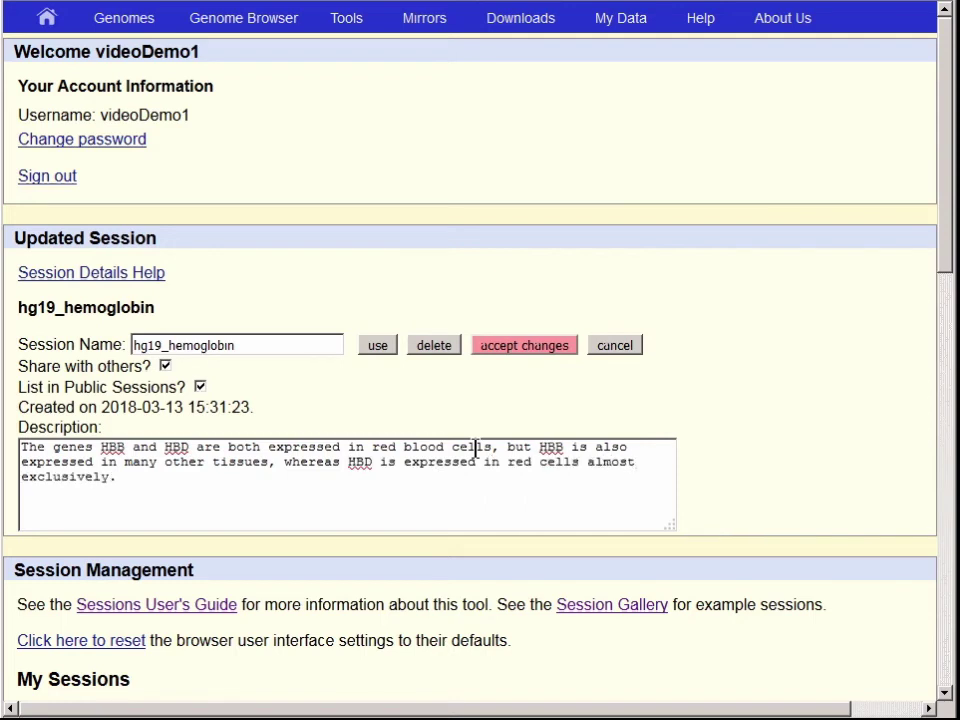
pyautogui.click(561, 350)
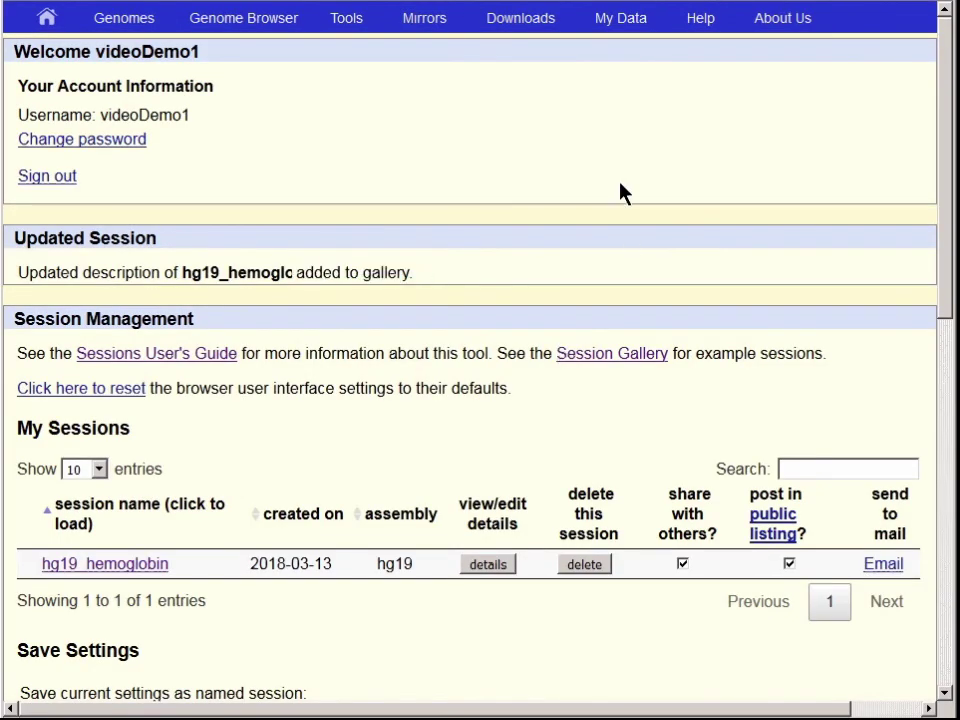
# Search Public Sessions for 'hemoglobin' and load hg19_hemoglobin from the gallery
pyautogui.moveTo(622, 28)
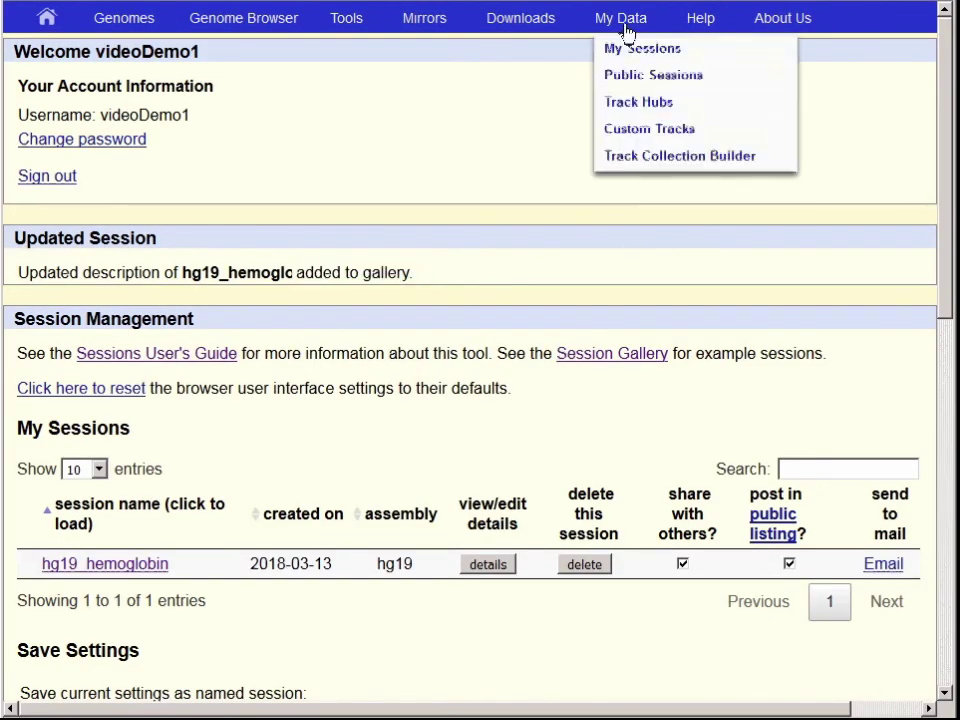
pyautogui.click(624, 78)
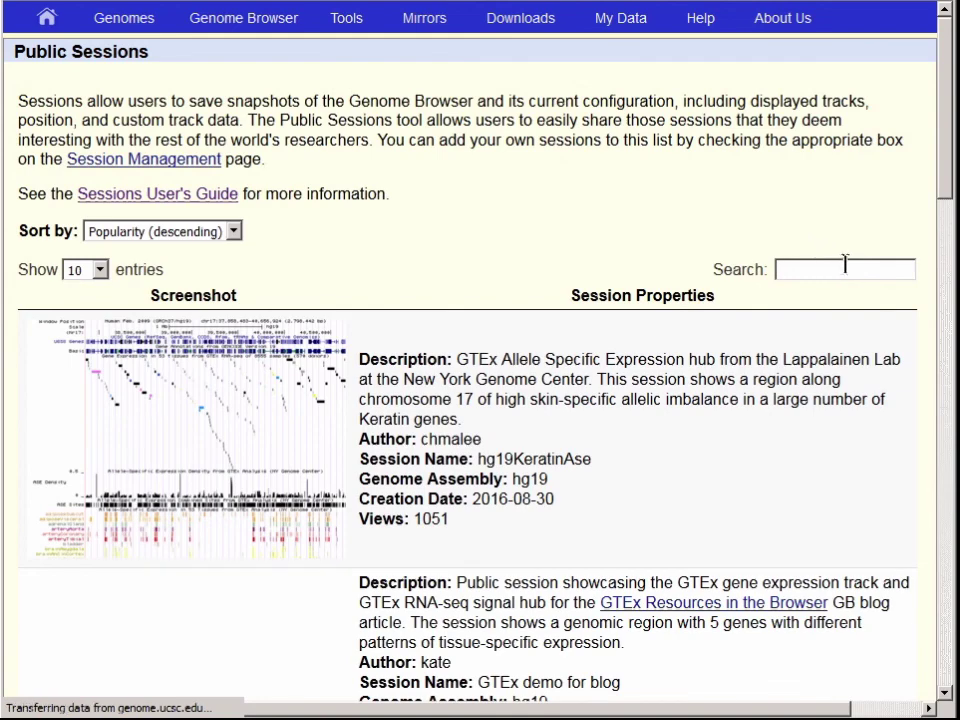
pyautogui.click(846, 268)
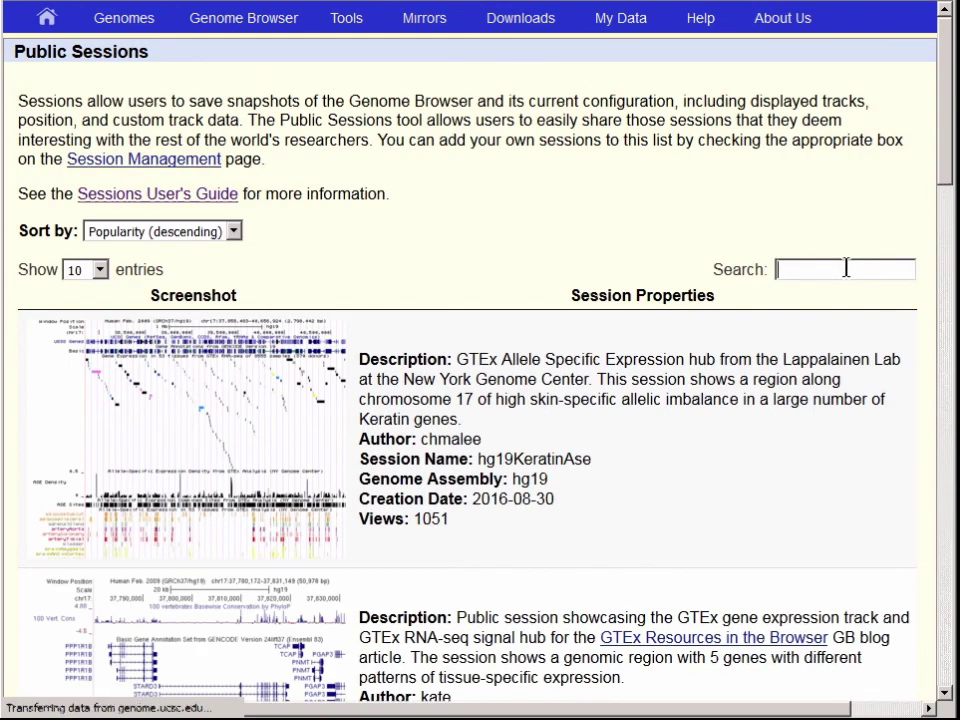
pyautogui.write('hemoglobin')
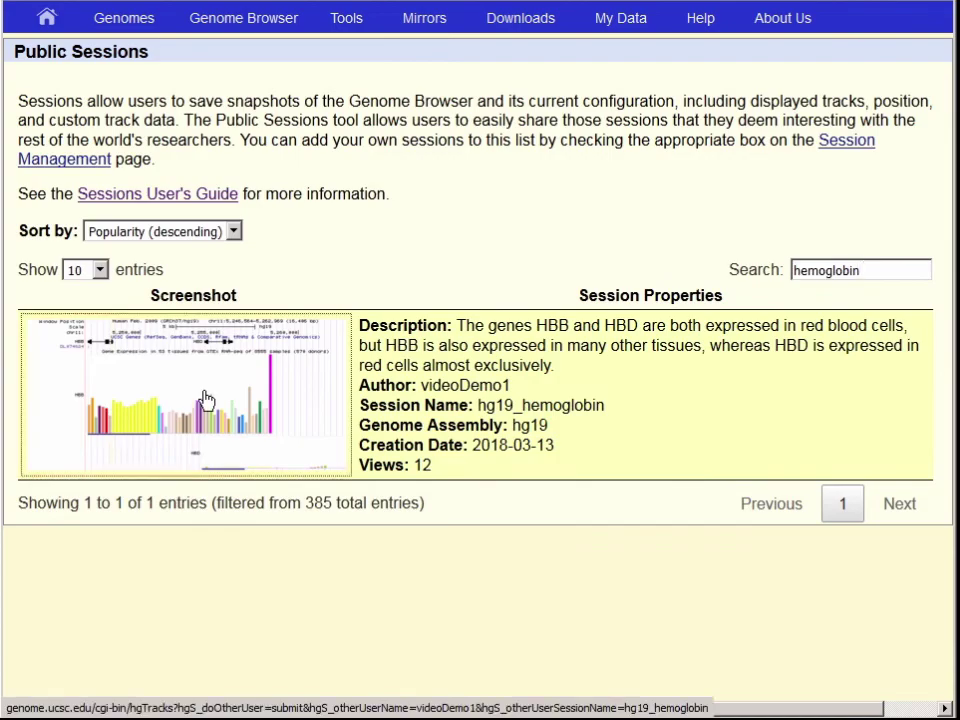
pyautogui.click(206, 399)
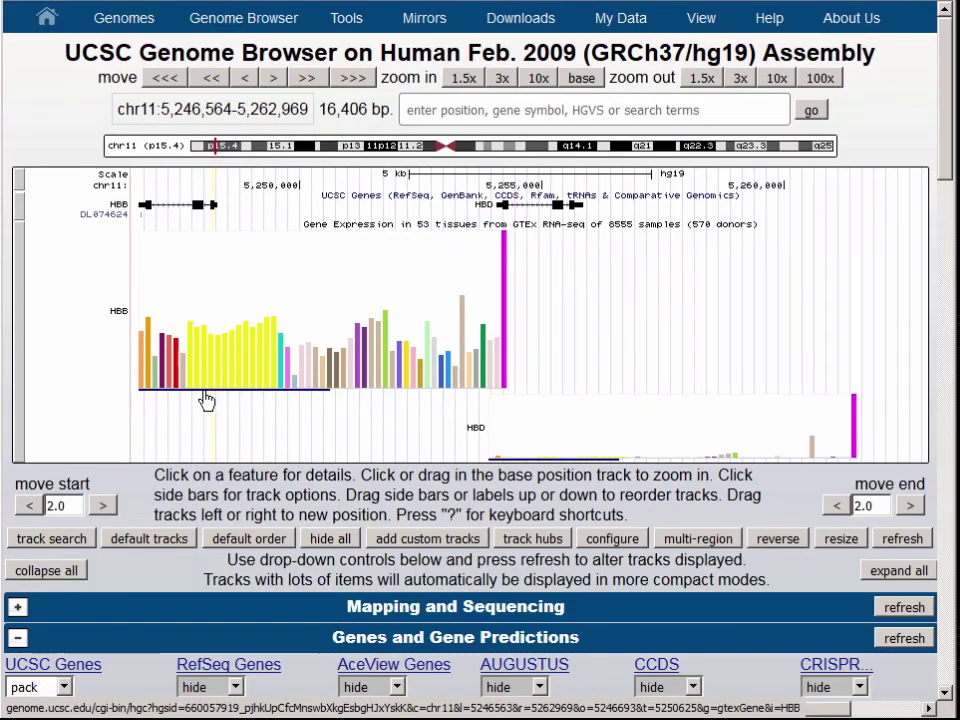